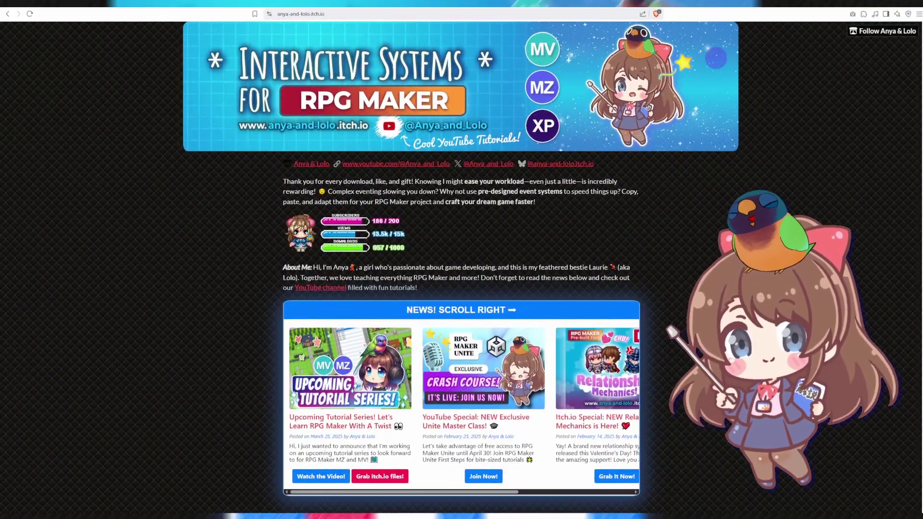
{"action": "scroll", "coordinate": [461, 270], "scroll_direction": "down", "scroll_amount": 10}
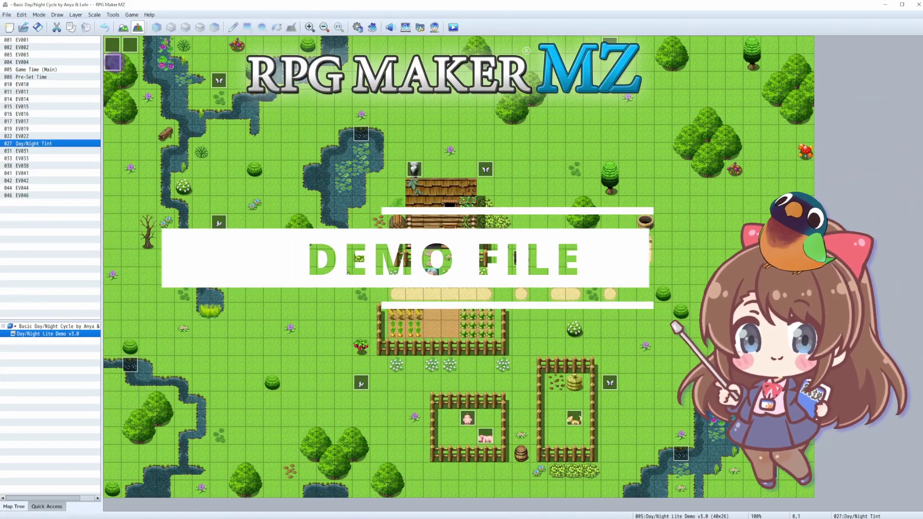
Switch to RPG Maker MZ and inspect the Pre-Set Time and Game Time (Main) events on the demo map
{"action": "left_click", "coordinate": [112, 44]}
{"action": "left_click", "coordinate": [130, 45]}
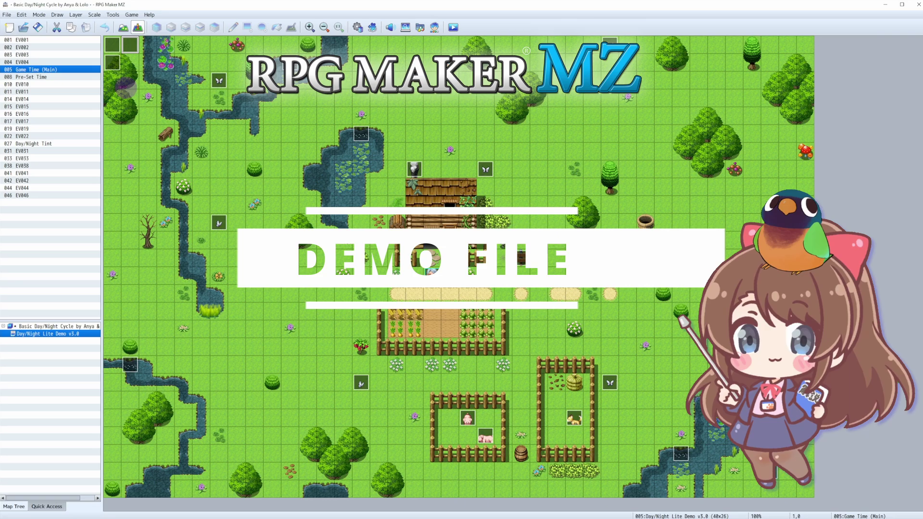
{"action": "double_click", "coordinate": [112, 45]}
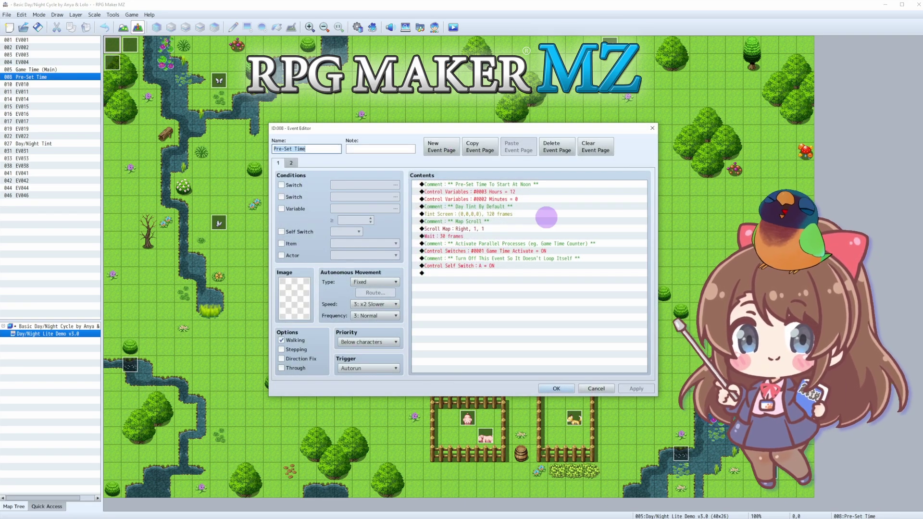
{"action": "left_click", "coordinate": [652, 129]}
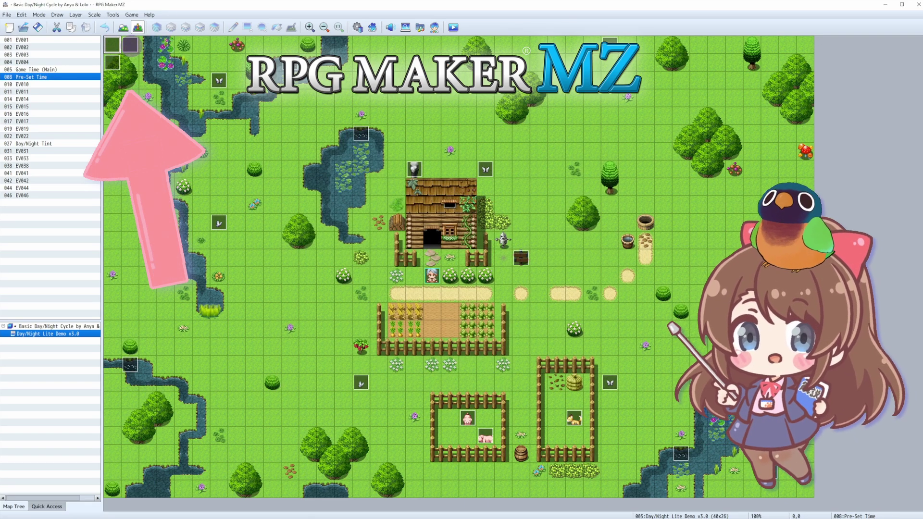
{"action": "double_click", "coordinate": [129, 44]}
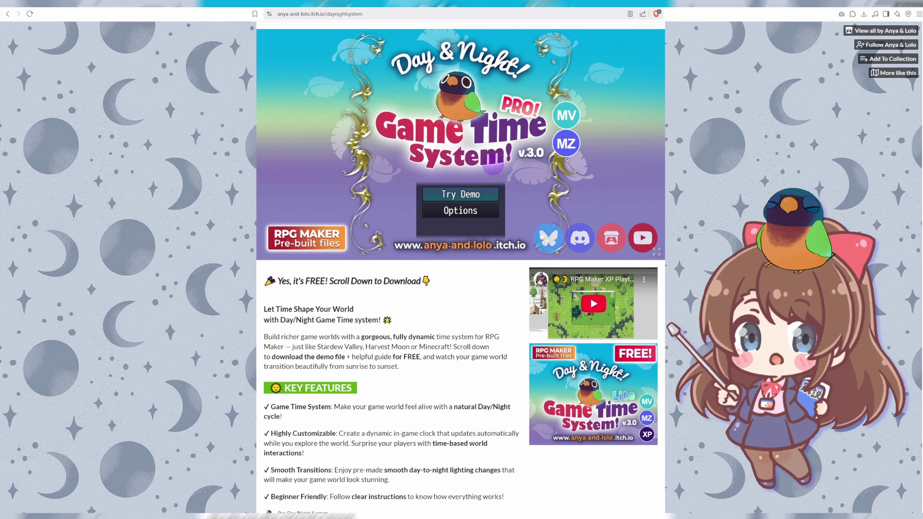
Switch to the browser and start the Day & Night Game Time System demo, advancing its opening message
{"action": "left_click", "coordinate": [466, 194]}
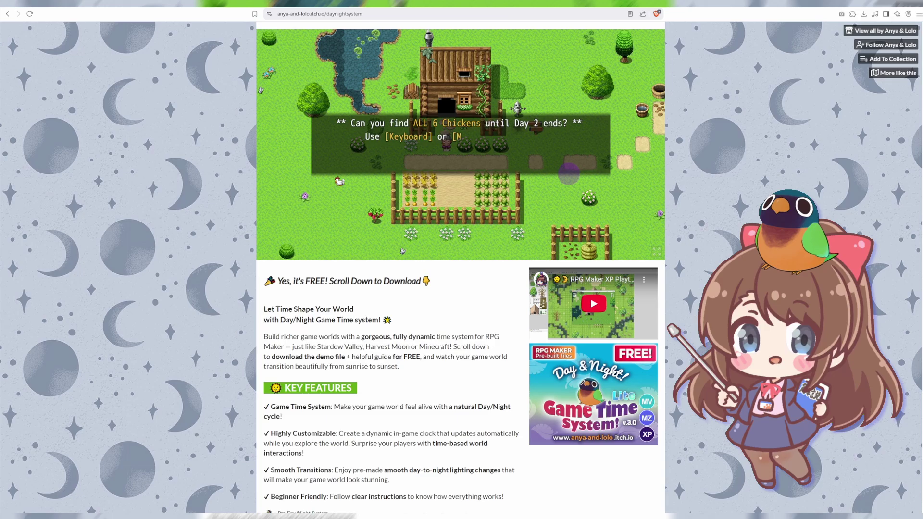
{"action": "left_click", "coordinate": [581, 182]}
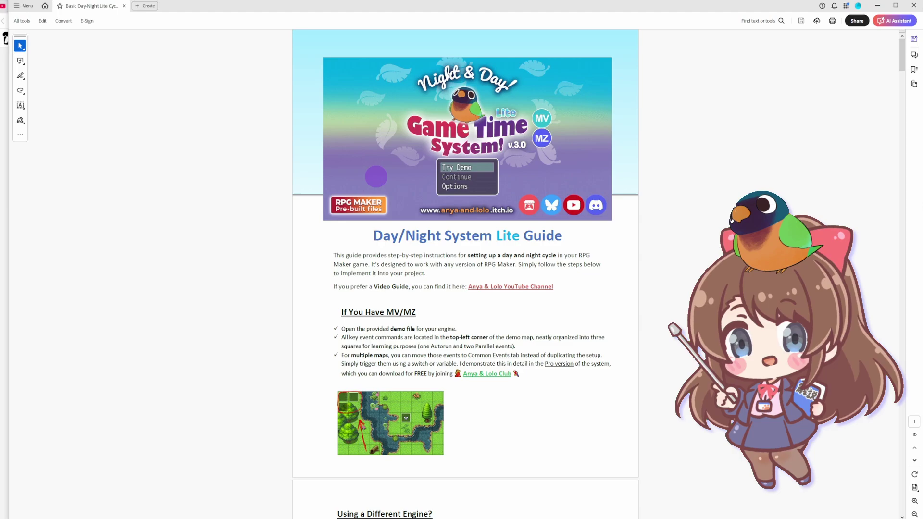
Page through the Day/Night System Lite Guide PDF up to the tint transition section, and close the Day/Night Tint event in RPG Maker MZ
{"action": "left_click", "coordinate": [915, 460]}
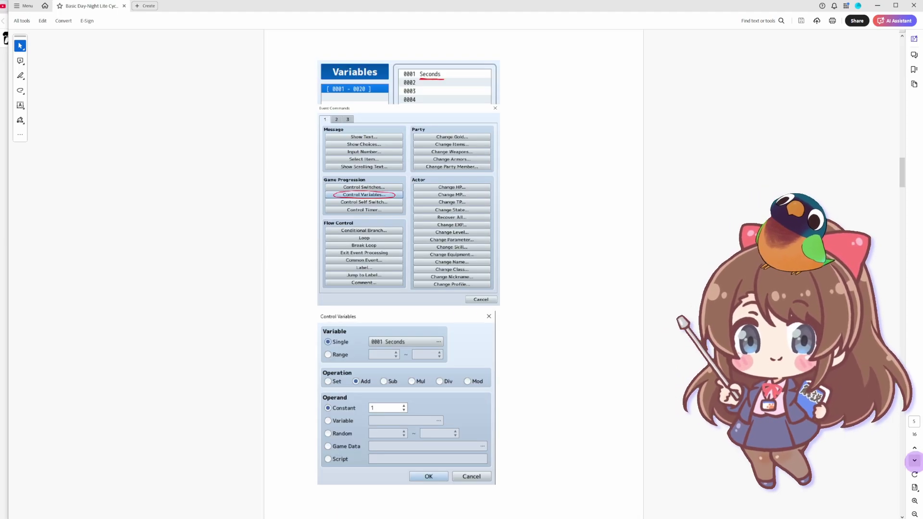
{"action": "left_click", "coordinate": [914, 461]}
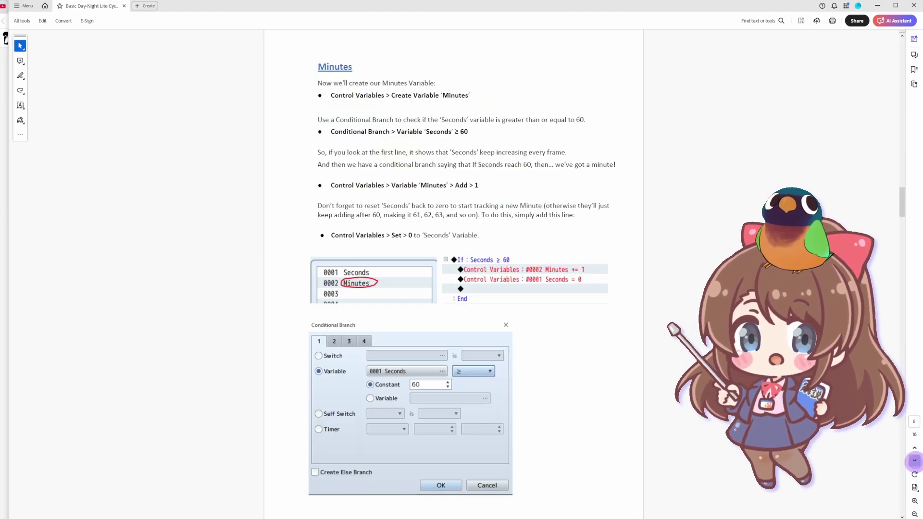
{"action": "left_click", "coordinate": [915, 461]}
{"action": "left_click", "coordinate": [915, 461]}
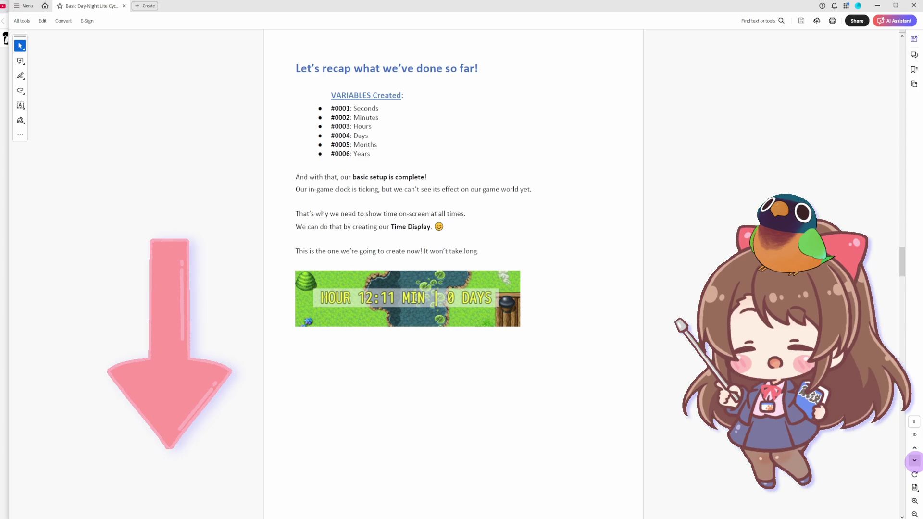
{"action": "left_click", "coordinate": [915, 461]}
{"action": "left_click", "coordinate": [914, 460]}
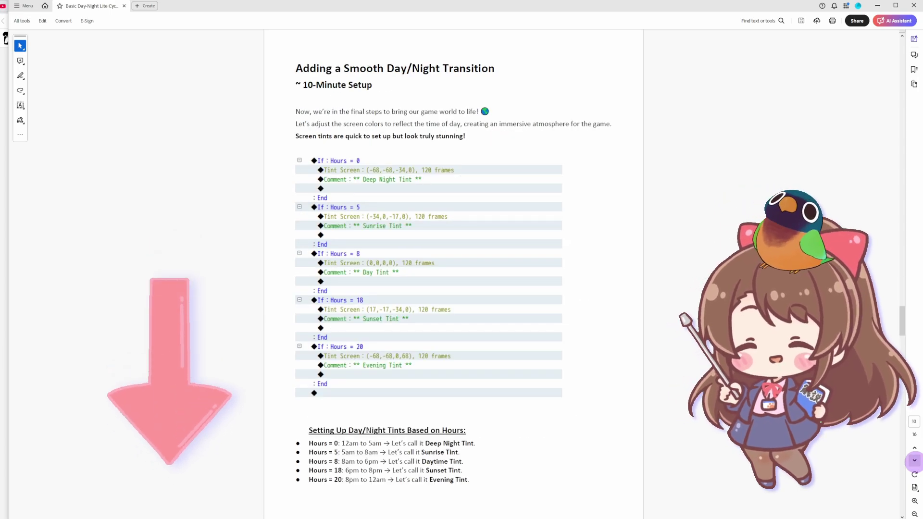
{"action": "left_click", "coordinate": [915, 460]}
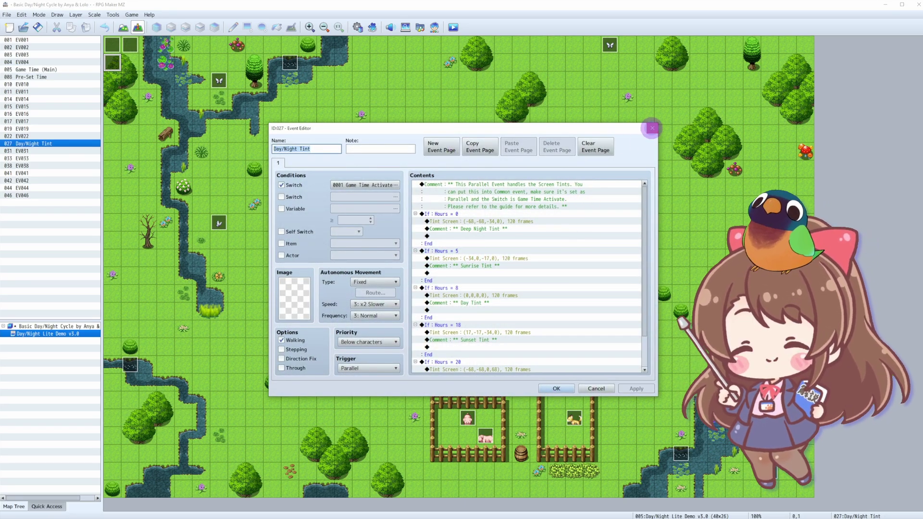
{"action": "left_click", "coordinate": [652, 128]}
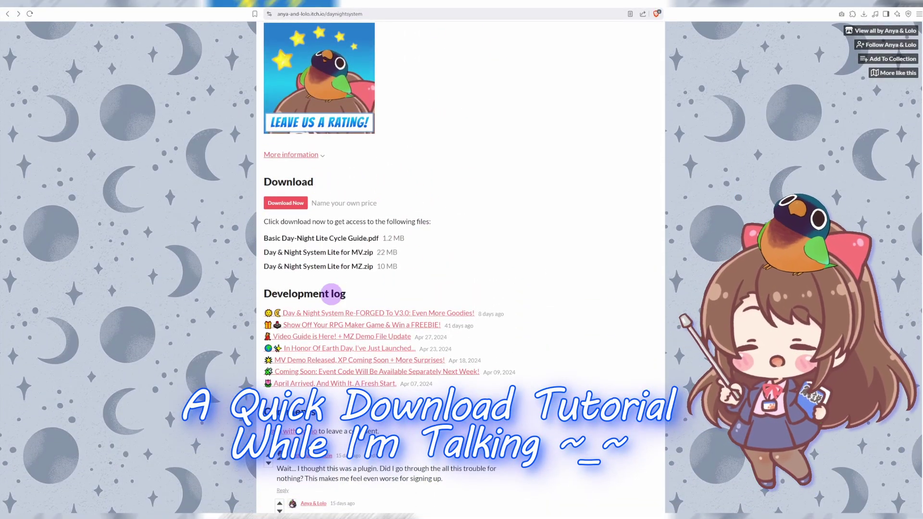
Download Day & Night System Lite for MZ.zip from the itch.io page, skipping the payment
{"action": "left_click", "coordinate": [285, 203]}
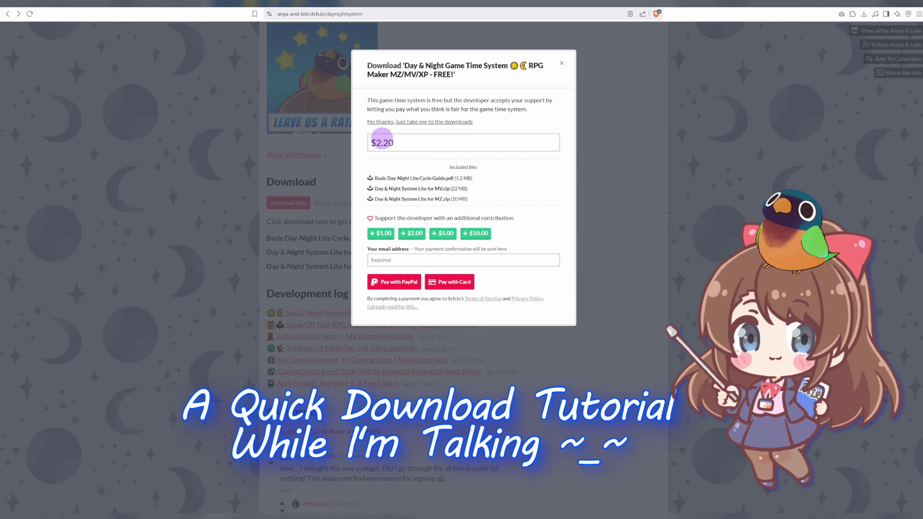
{"action": "left_click", "coordinate": [422, 122]}
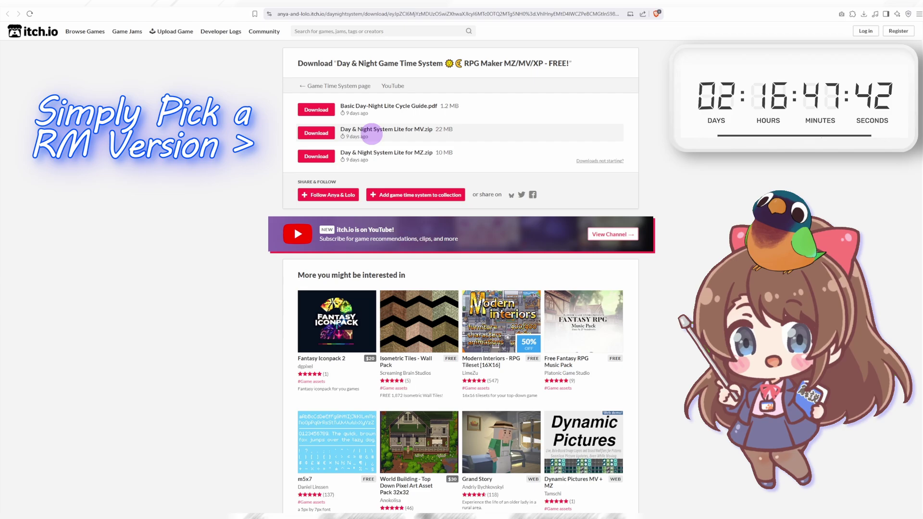
{"action": "left_click", "coordinate": [313, 157]}
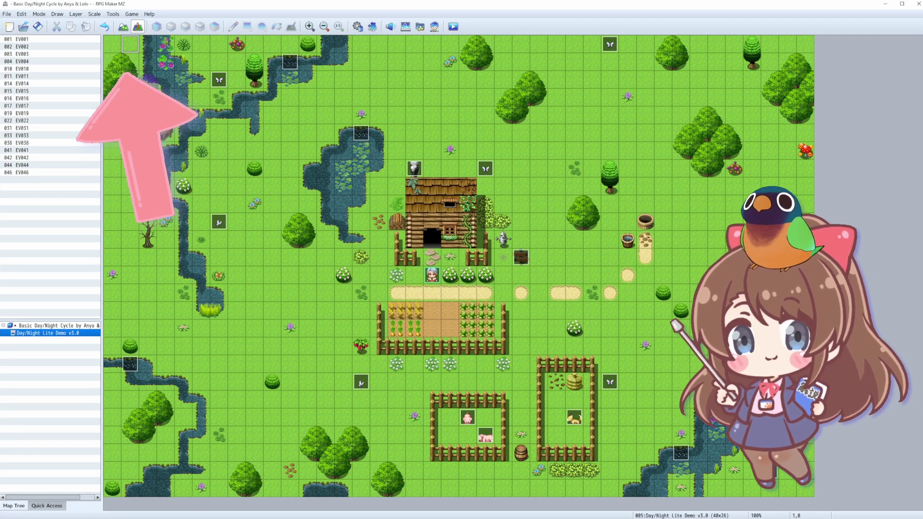
Create an event on map tile 1,0 named Game Time (Main) with the Parallel trigger
{"action": "double_click", "coordinate": [130, 44]}
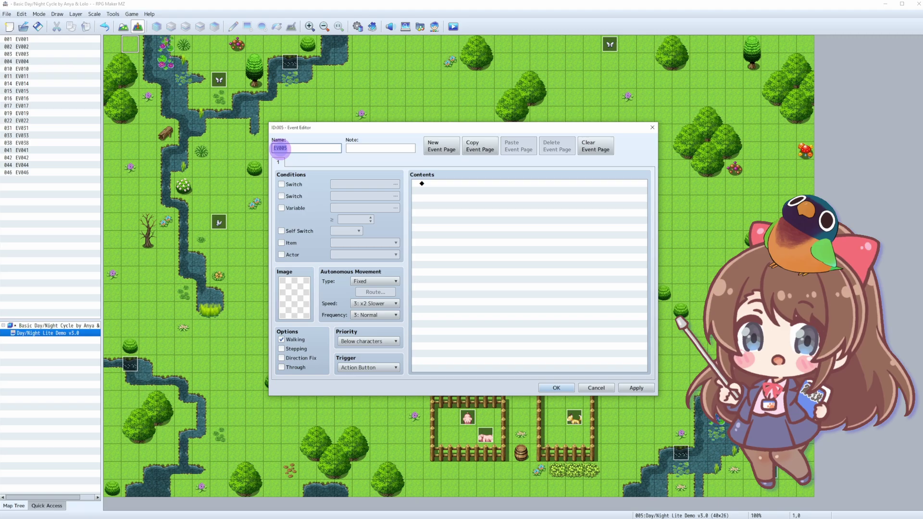
{"action": "type", "text": "Game Time"}
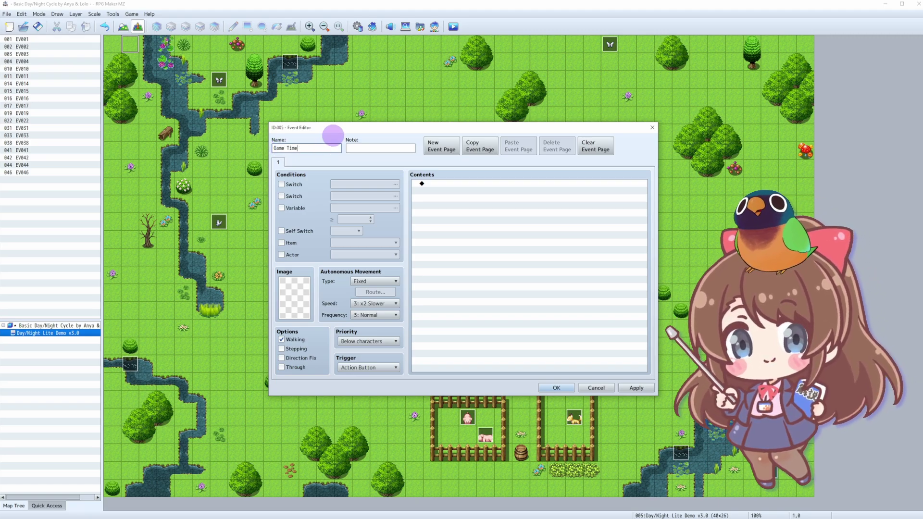
{"action": "type", "text": " (Main"}
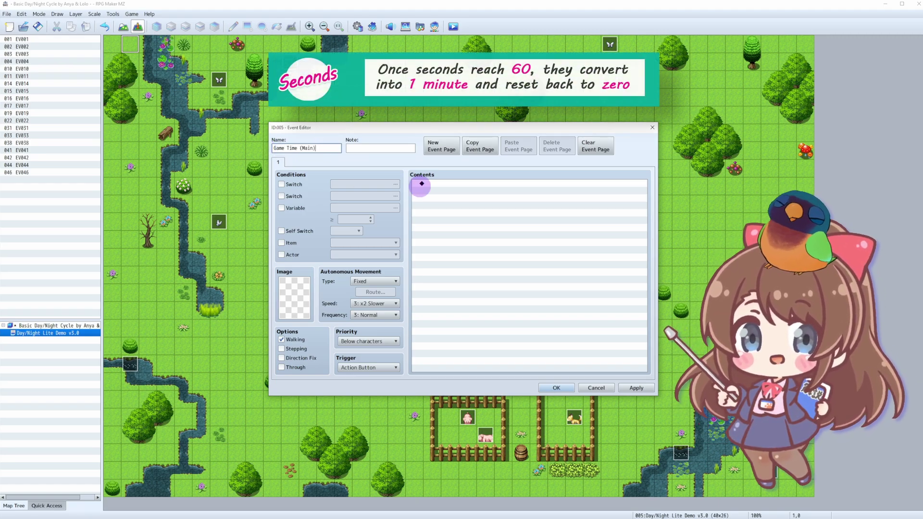
{"action": "left_click", "coordinate": [368, 368]}
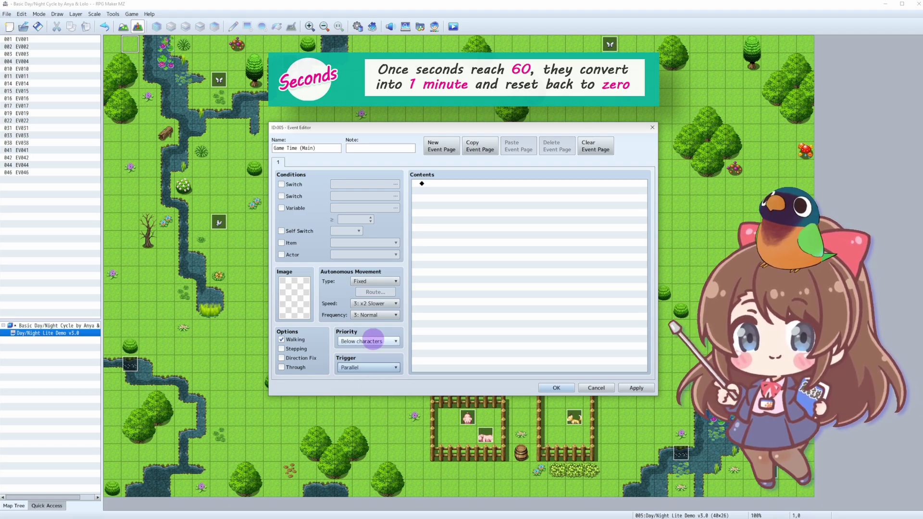
Add a Control Variables command that names variable 0001 Seconds and adds a constant of 1 to it
{"action": "double_click", "coordinate": [435, 184]}
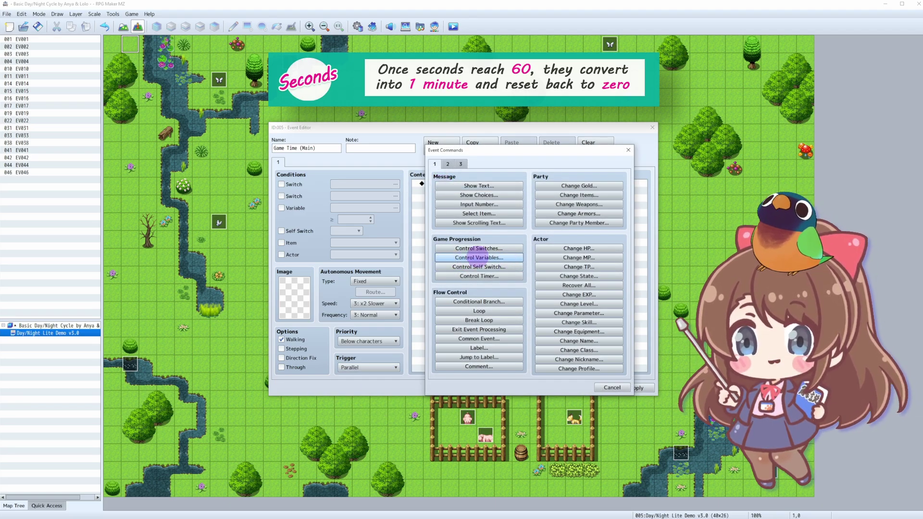
{"action": "left_click", "coordinate": [507, 257]}
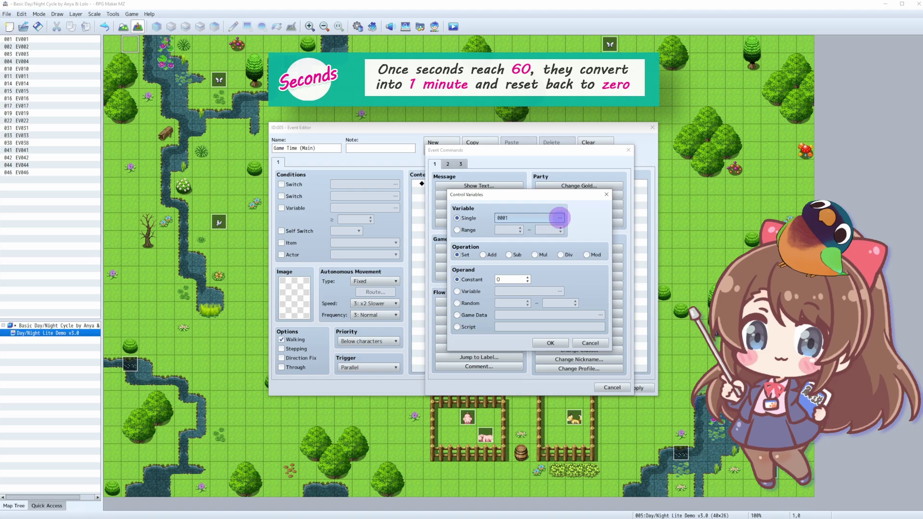
{"action": "left_click", "coordinate": [559, 218]}
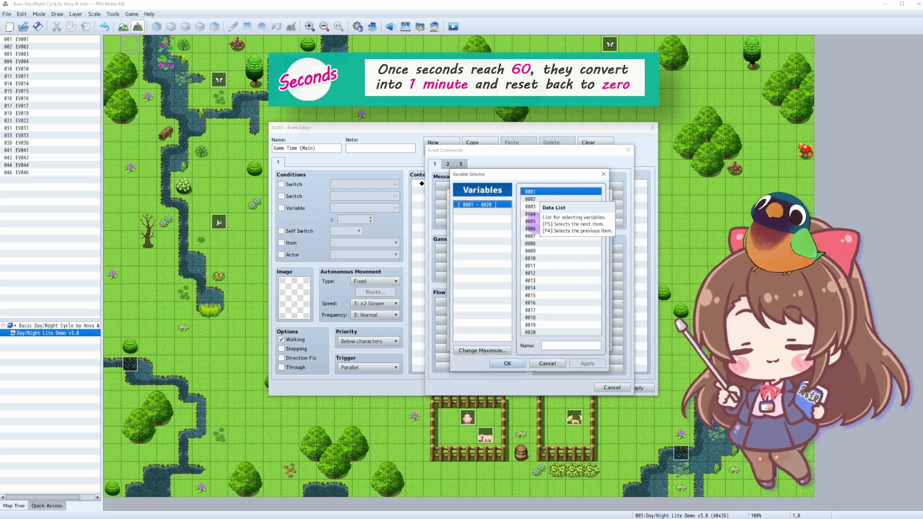
{"action": "left_click", "coordinate": [576, 343]}
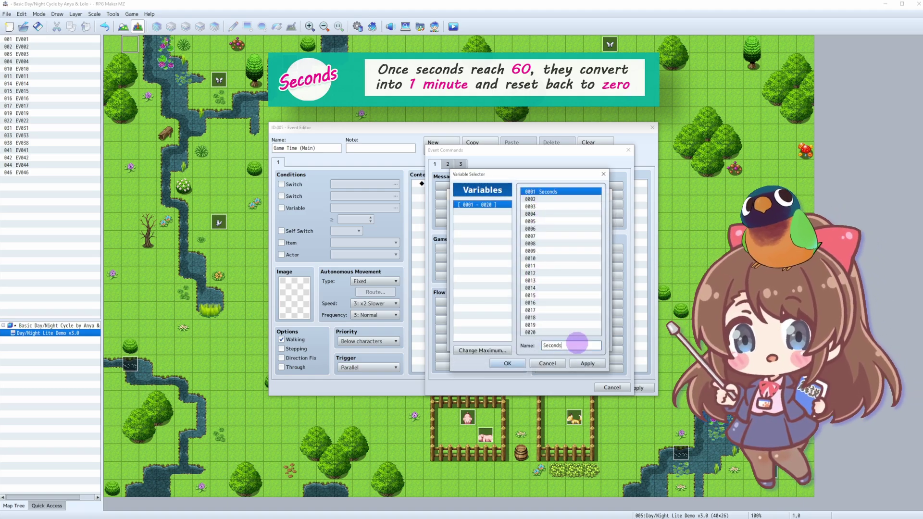
{"action": "left_click", "coordinate": [588, 363]}
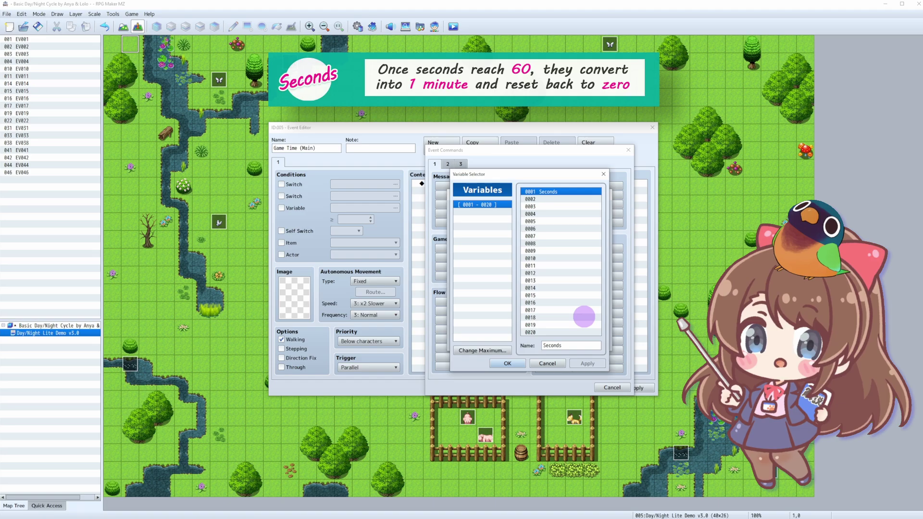
{"action": "left_click", "coordinate": [507, 363]}
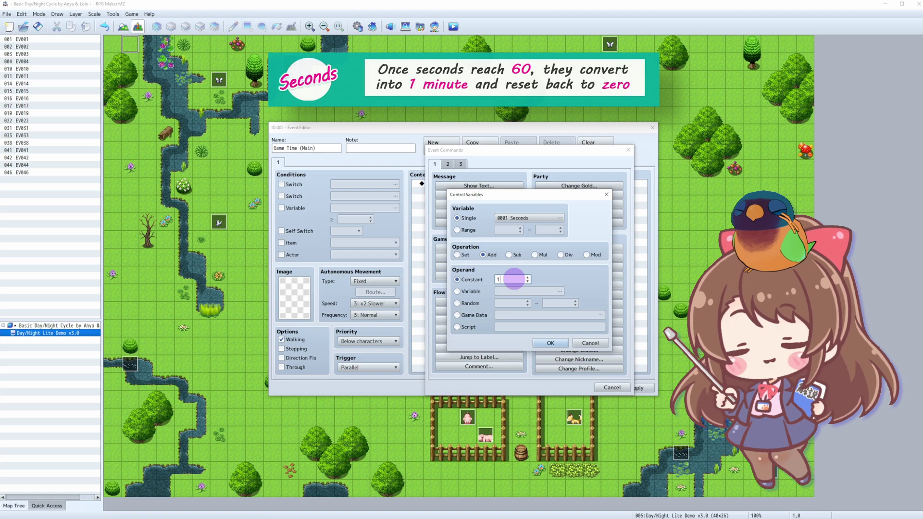
{"action": "type", "text": "1"}
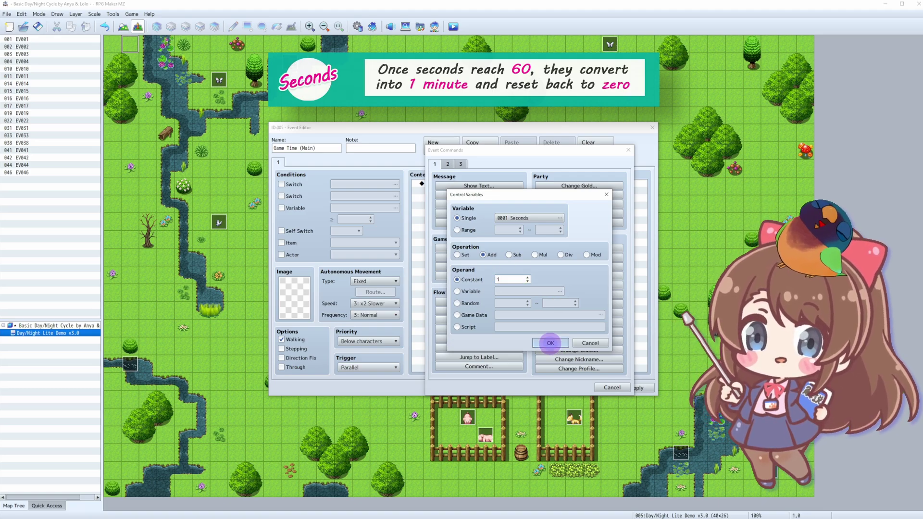
{"action": "left_click", "coordinate": [550, 343]}
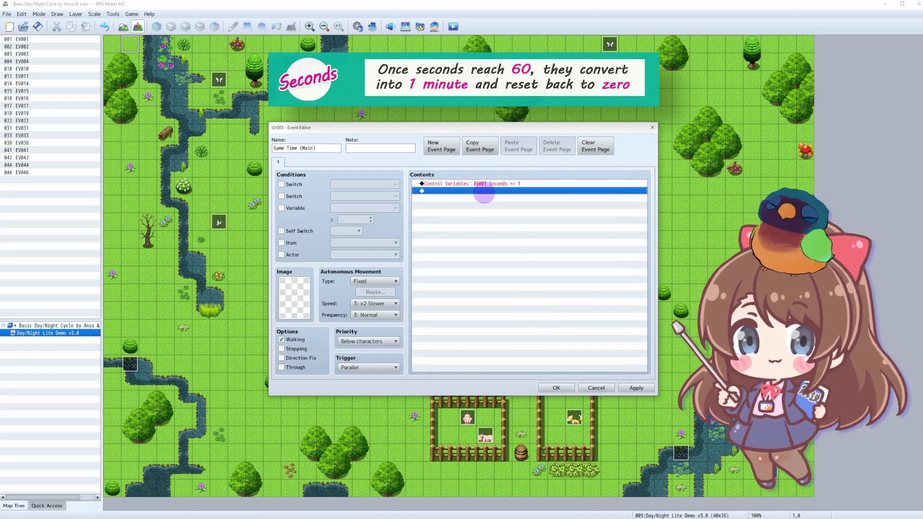
Add a Conditional Branch below the Seconds increment that checks whether variable 0001 Seconds is ≥ the constant 60
{"action": "left_click", "coordinate": [430, 184]}
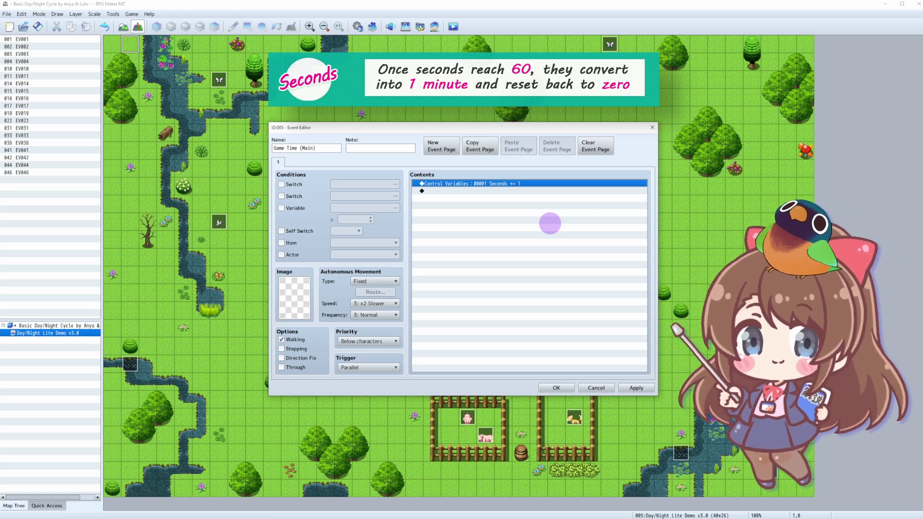
{"action": "double_click", "coordinate": [550, 223]}
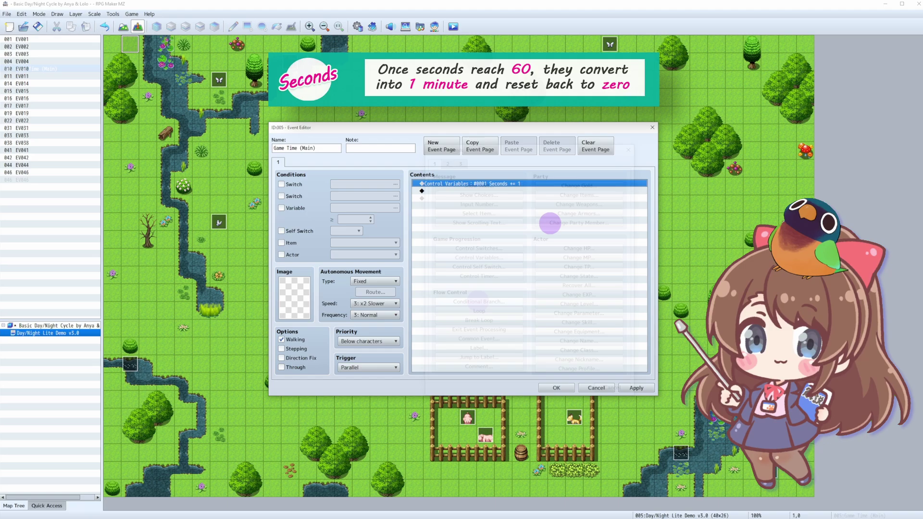
{"action": "left_click", "coordinate": [479, 302]}
{"action": "left_click", "coordinate": [464, 240]}
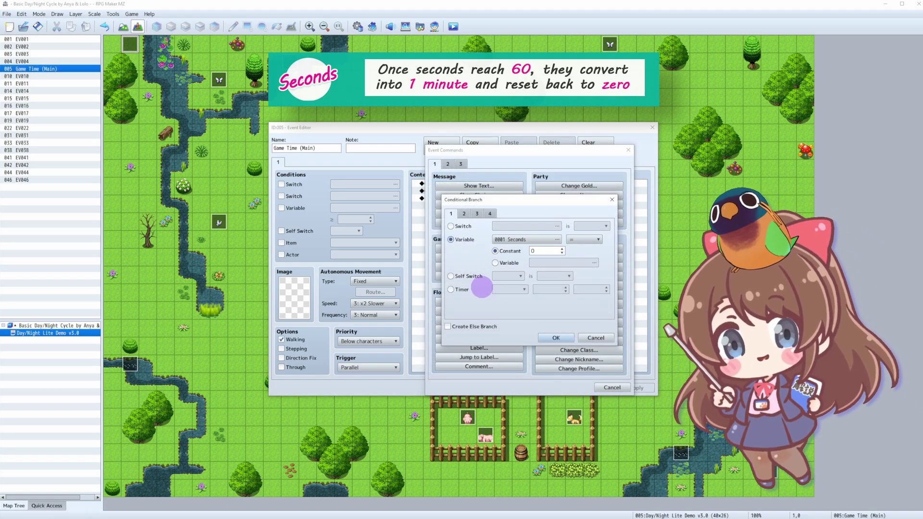
{"action": "left_click", "coordinate": [519, 239]}
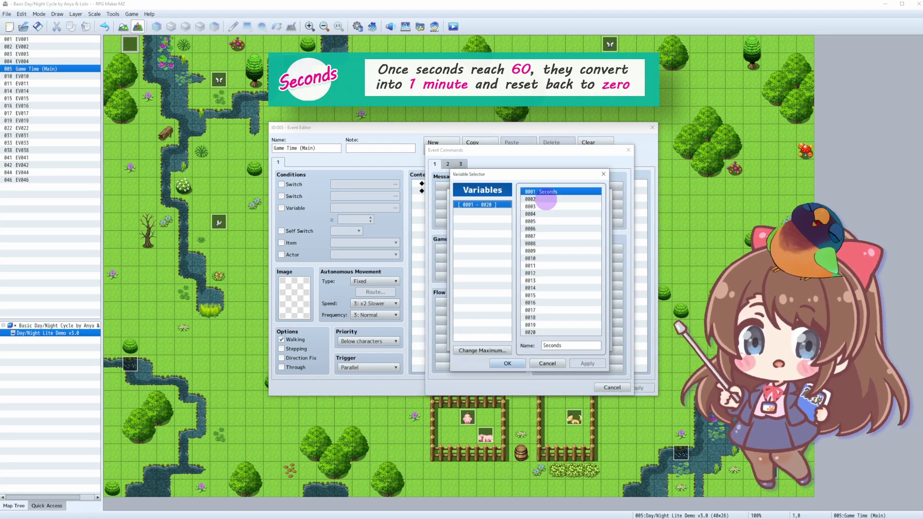
{"action": "double_click", "coordinate": [544, 191]}
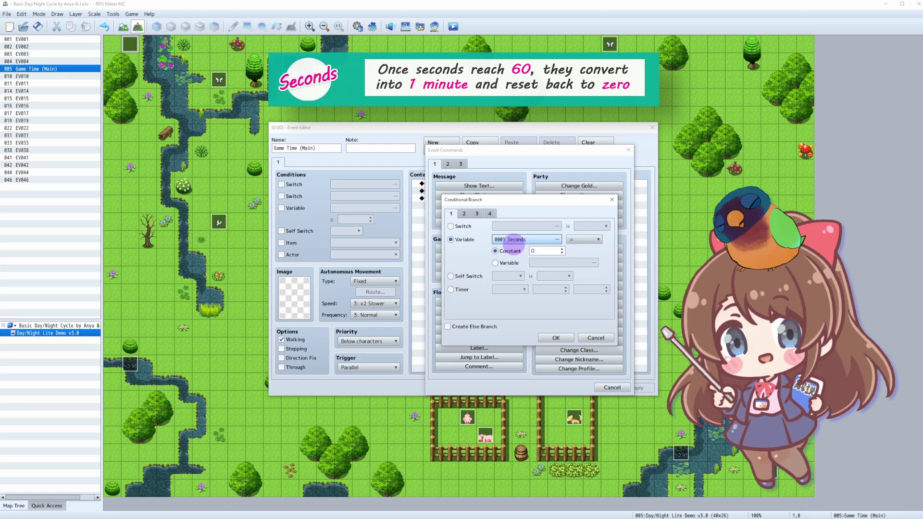
{"action": "left_click", "coordinate": [592, 240]}
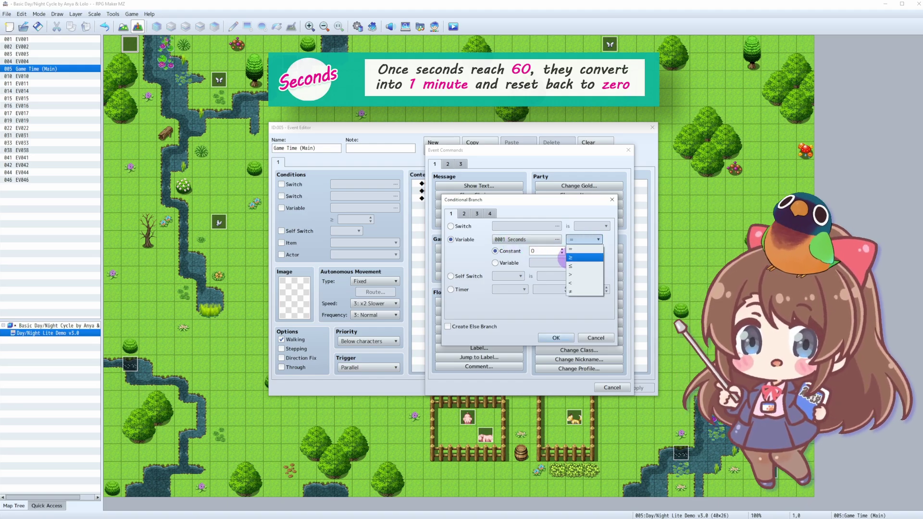
{"action": "left_click", "coordinate": [570, 258]}
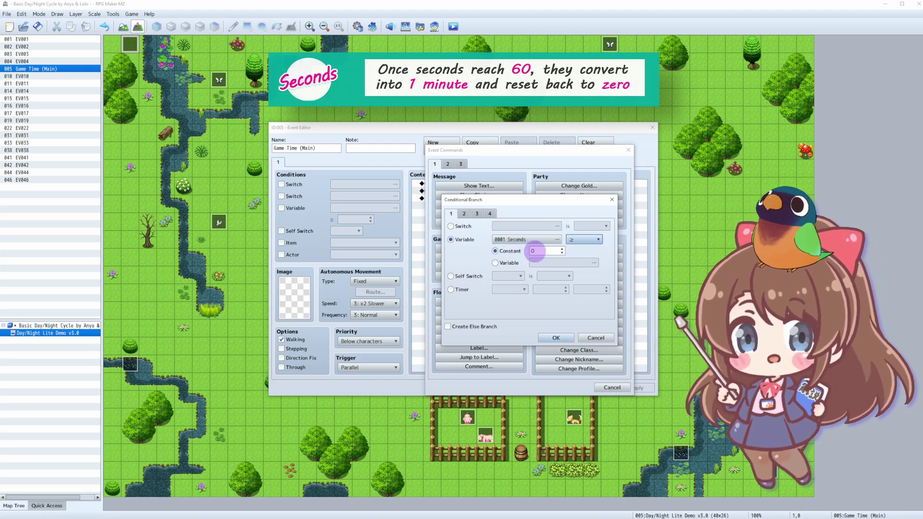
{"action": "left_click", "coordinate": [550, 252]}
{"action": "type", "text": "60"}
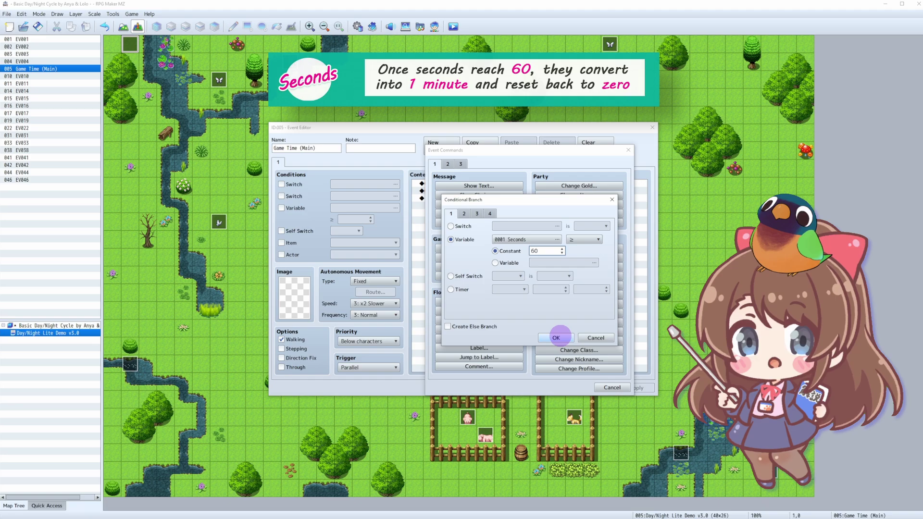
{"action": "left_click", "coordinate": [556, 338]}
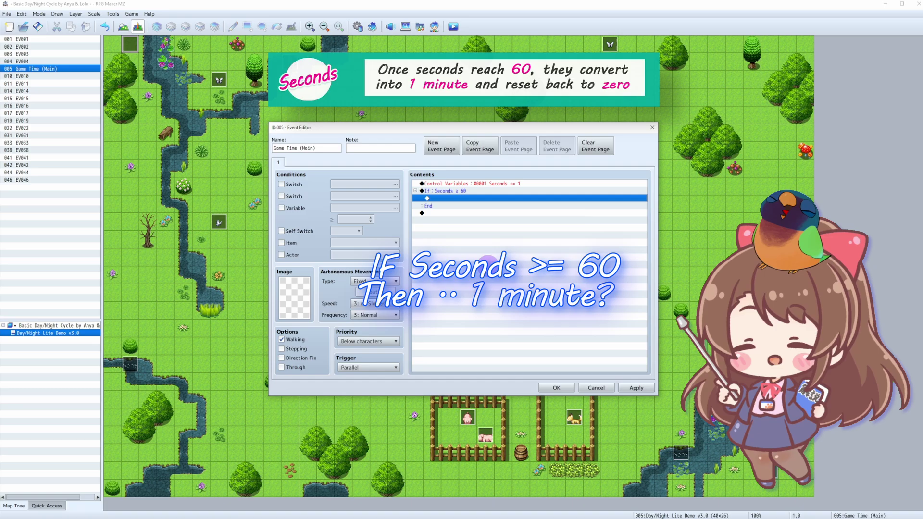
Inside the Seconds branch, add a Control Variables command that names variable 0002 Minutes and adds a constant of 1
{"action": "double_click", "coordinate": [489, 264]}
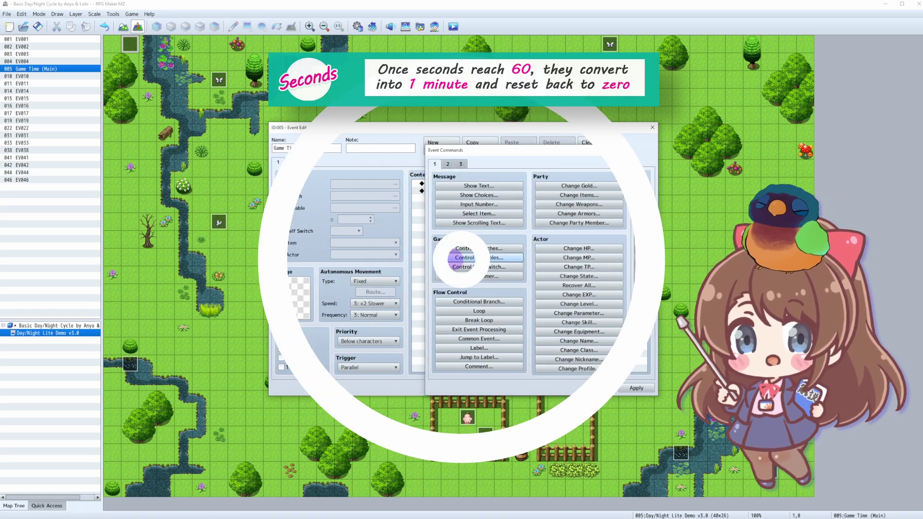
{"action": "left_click", "coordinate": [452, 259]}
{"action": "left_click", "coordinate": [529, 217]}
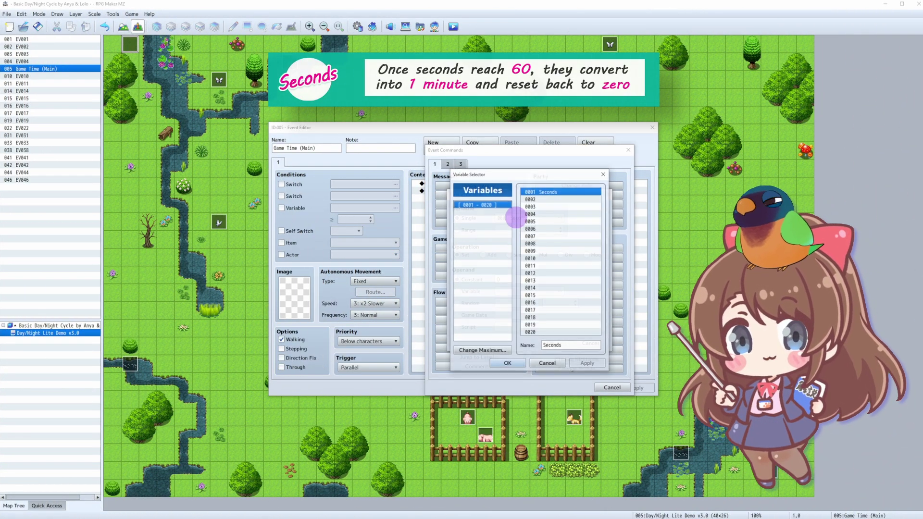
{"action": "left_click", "coordinate": [547, 200]}
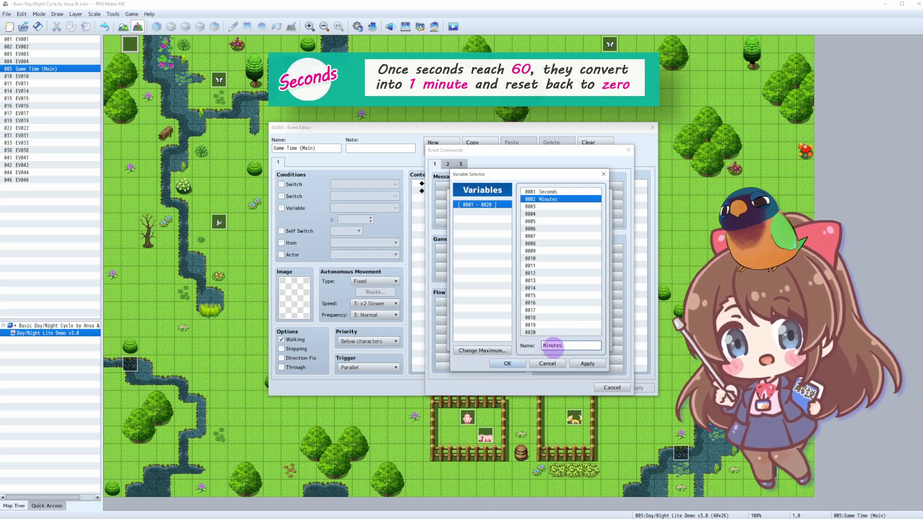
{"action": "left_click", "coordinate": [587, 363]}
{"action": "left_click", "coordinate": [507, 364]}
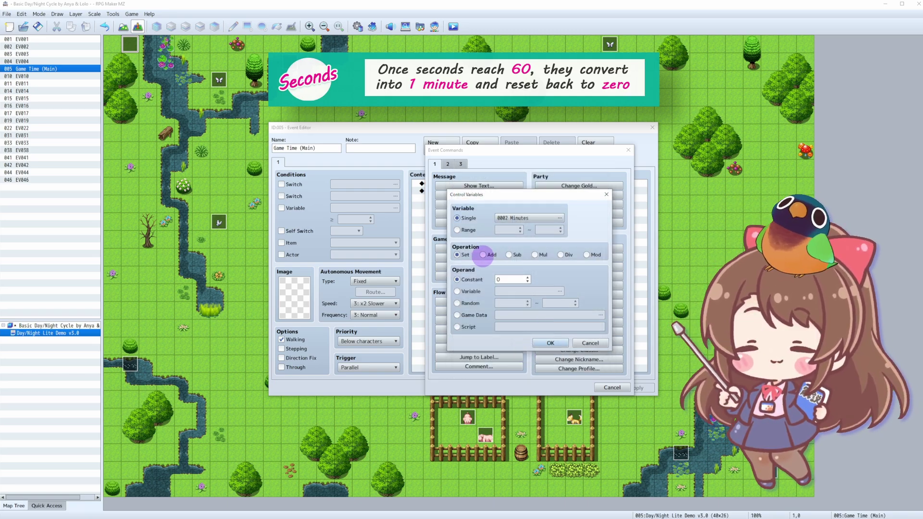
{"action": "left_click", "coordinate": [483, 255]}
{"action": "left_click", "coordinate": [527, 277]}
{"action": "left_click", "coordinate": [550, 343]}
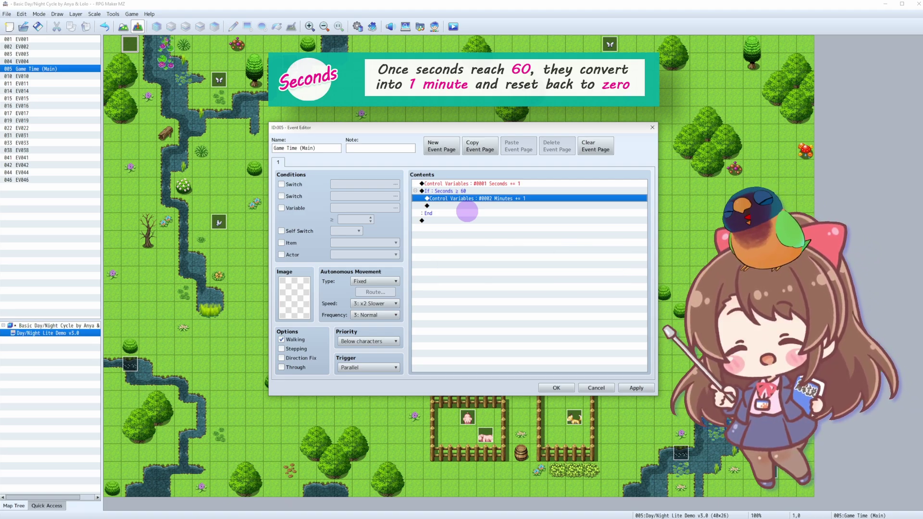
Add a Control Variables command inside the Seconds branch that sets 0001 Seconds to 0, and apply the event changes
{"action": "double_click", "coordinate": [467, 211]}
{"action": "left_click", "coordinate": [464, 258]}
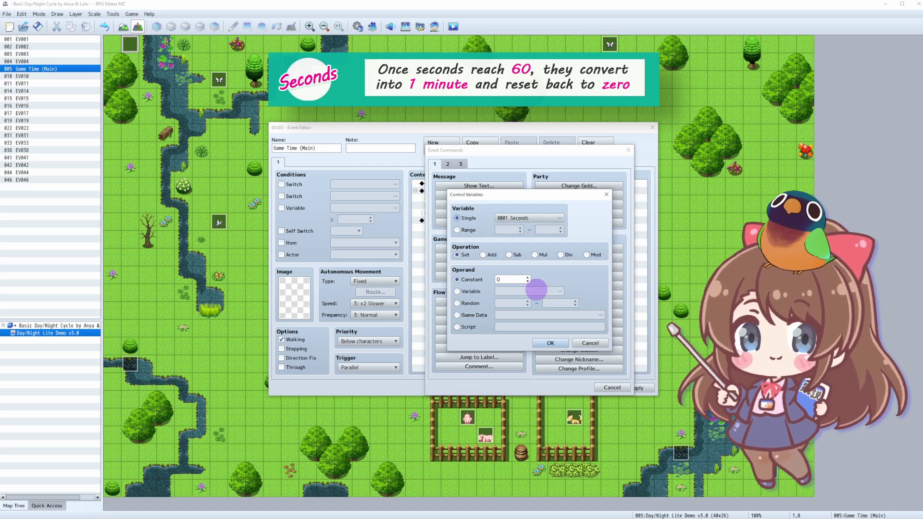
{"action": "left_click", "coordinate": [551, 343]}
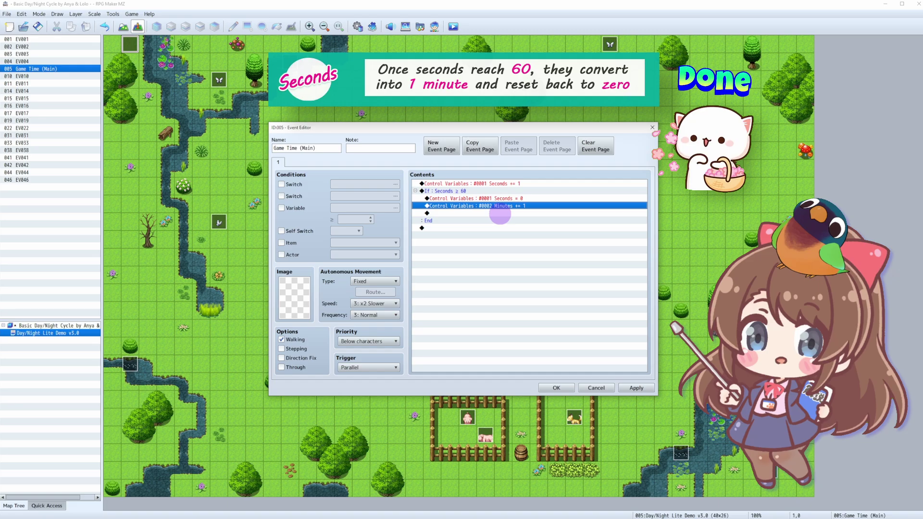
{"action": "left_click", "coordinate": [636, 388]}
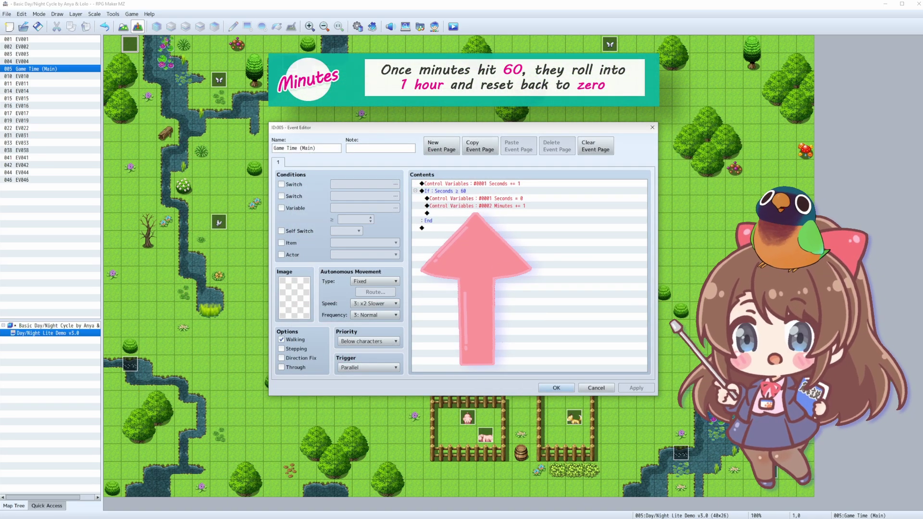
Add a Conditional Branch after the Seconds branch that checks whether variable 0002 Minutes is ≥ the constant 60
{"action": "double_click", "coordinate": [428, 214]}
{"action": "left_click", "coordinate": [463, 299]}
{"action": "left_click", "coordinate": [451, 240]}
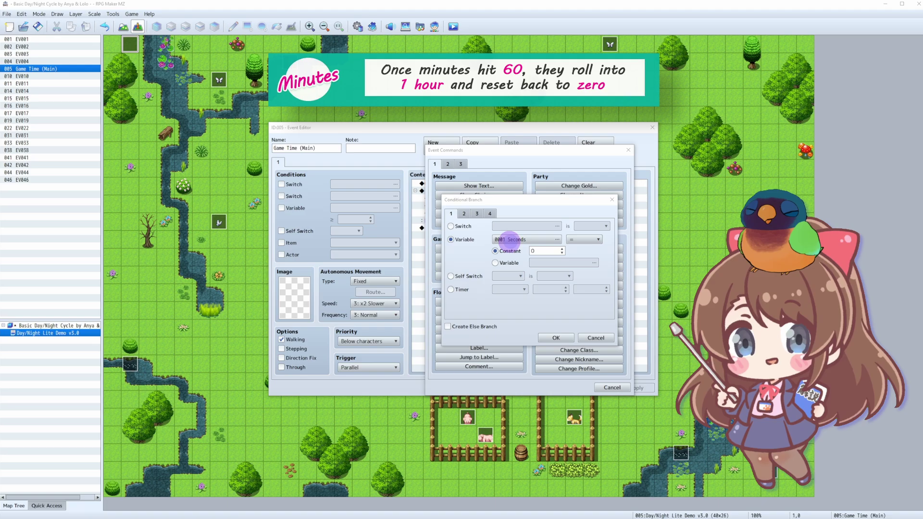
{"action": "left_click", "coordinate": [505, 239]}
{"action": "double_click", "coordinate": [543, 199]}
{"action": "left_click", "coordinate": [584, 240]}
{"action": "left_click", "coordinate": [583, 255]}
{"action": "double_click", "coordinate": [539, 250]}
{"action": "type", "text": "60"}
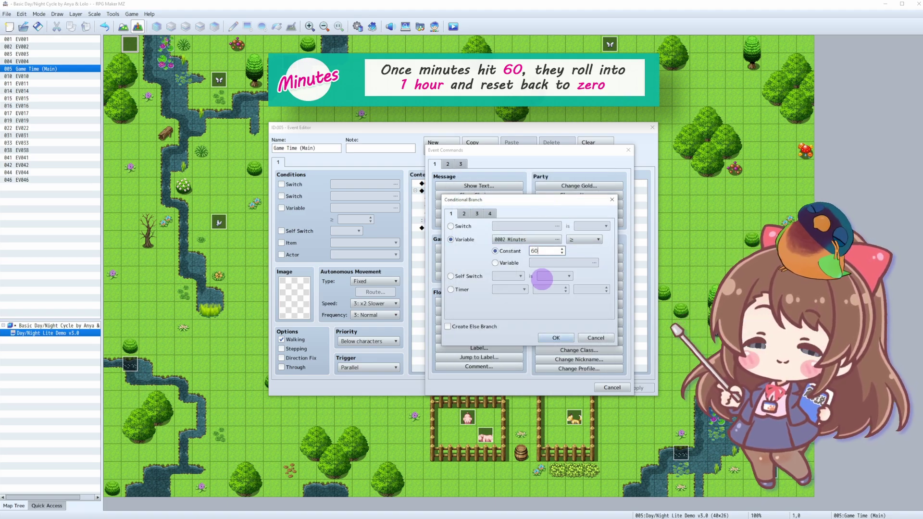
{"action": "left_click", "coordinate": [556, 338]}
Inside the Minutes branch, add a Control Variables command that names variable 0003 Hours and adds a constant of 1
{"action": "double_click", "coordinate": [503, 235]}
{"action": "left_click", "coordinate": [503, 255]}
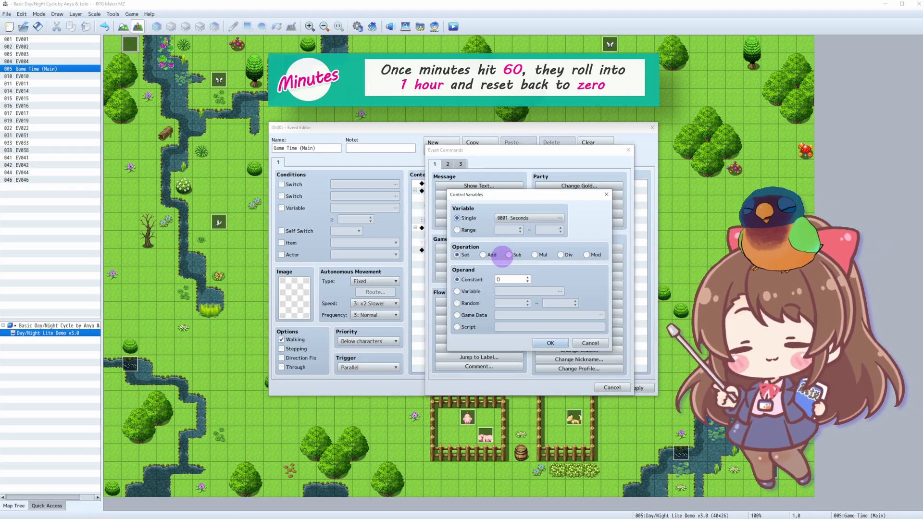
{"action": "double_click", "coordinate": [513, 219]}
{"action": "left_click", "coordinate": [534, 207]}
{"action": "left_click", "coordinate": [547, 345]}
{"action": "type", "text": "Hou"}
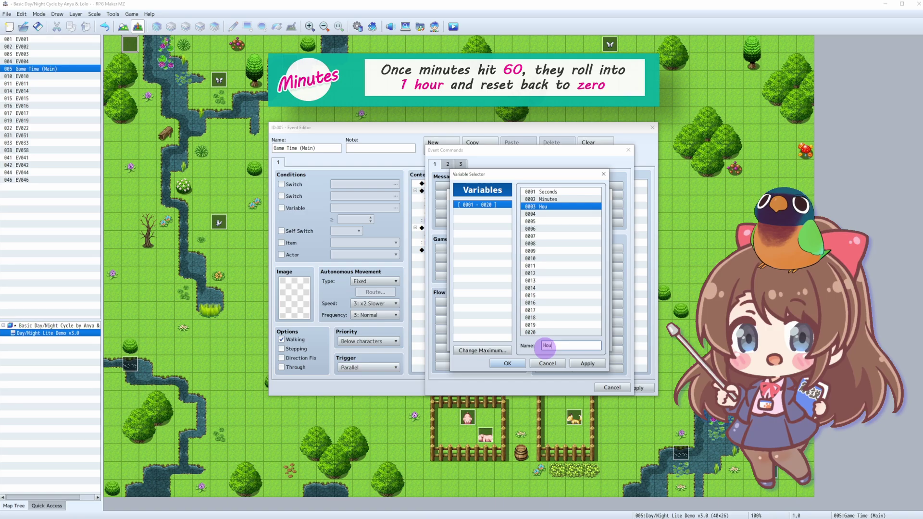
{"action": "type", "text": "rs"}
{"action": "left_click", "coordinate": [508, 364]}
{"action": "left_click", "coordinate": [548, 363]}
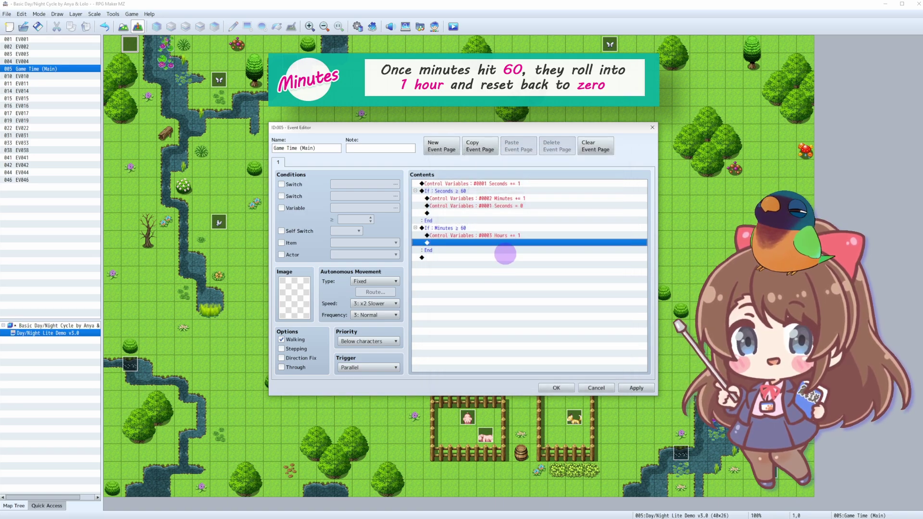
Add a Control Variables command below the Hours increment that sets 0002 Minutes to 0
{"action": "double_click", "coordinate": [505, 243]}
{"action": "left_click", "coordinate": [481, 259]}
{"action": "double_click", "coordinate": [529, 218]}
{"action": "double_click", "coordinate": [591, 198]}
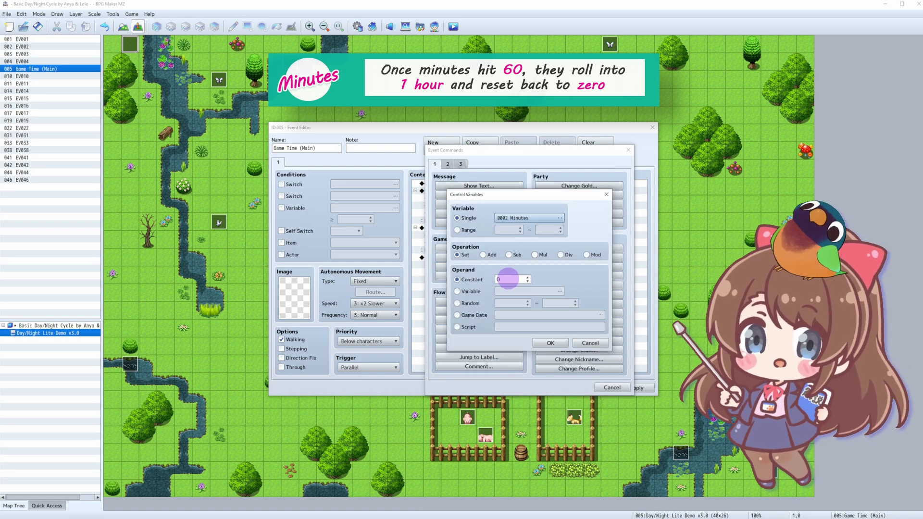
{"action": "left_click", "coordinate": [551, 343]}
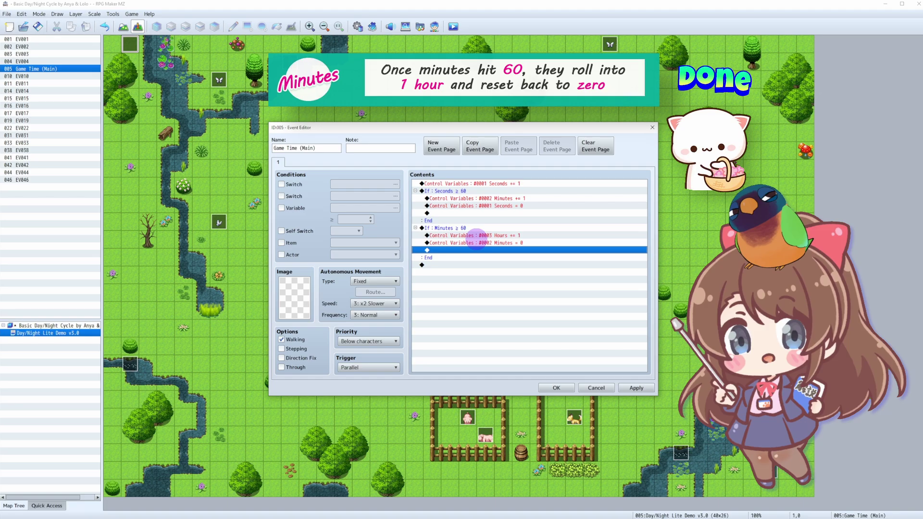
Add a Conditional Branch after the Minutes branch that checks whether variable 0003 Hours is ≥ the constant 24
{"action": "left_click", "coordinate": [435, 266]}
{"action": "double_click", "coordinate": [435, 266]}
{"action": "left_click", "coordinate": [461, 301]}
{"action": "left_click", "coordinate": [452, 240]}
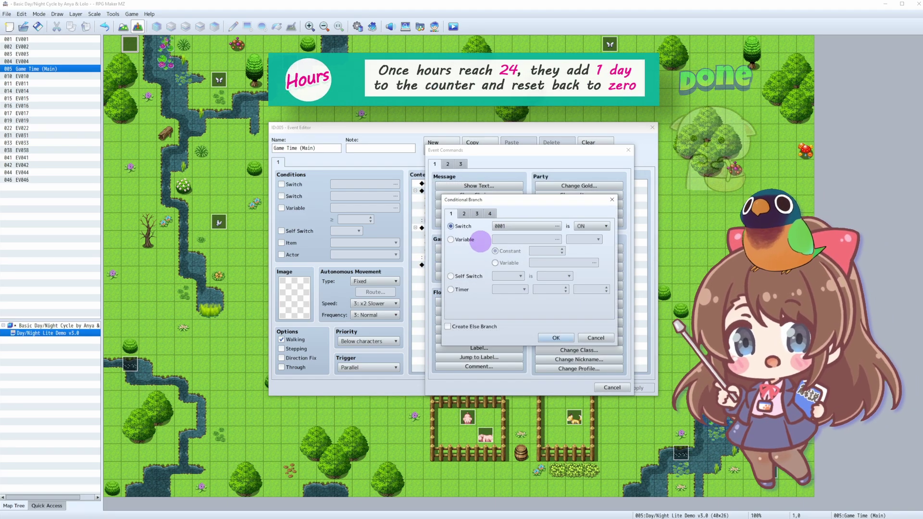
{"action": "left_click", "coordinate": [505, 250]}
{"action": "double_click", "coordinate": [512, 240]}
{"action": "double_click", "coordinate": [533, 205]}
{"action": "left_click", "coordinate": [584, 240]}
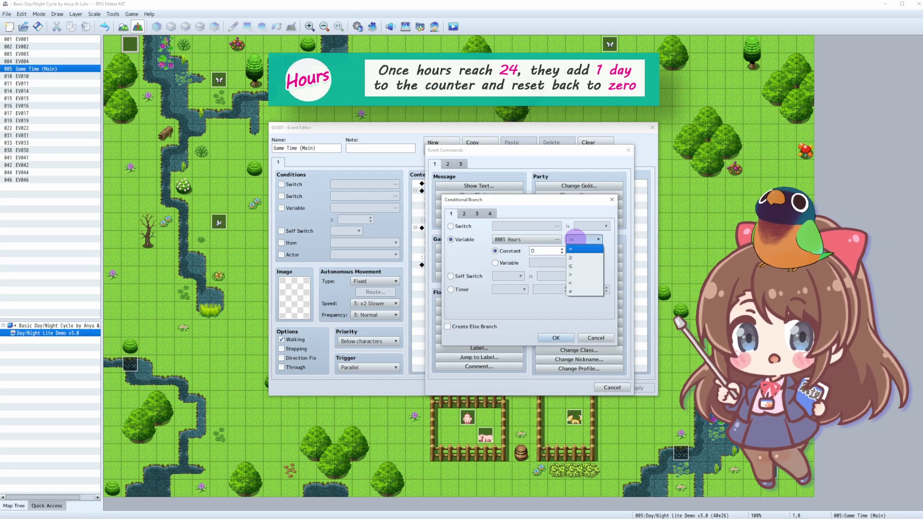
{"action": "left_click", "coordinate": [577, 253]}
{"action": "left_click", "coordinate": [537, 250]}
{"action": "left_click", "coordinate": [562, 332]}
Inside the Hours branch, add a Control Variables command that names variable 0004 Days and adds a constant of 1
{"action": "double_click", "coordinate": [524, 267]}
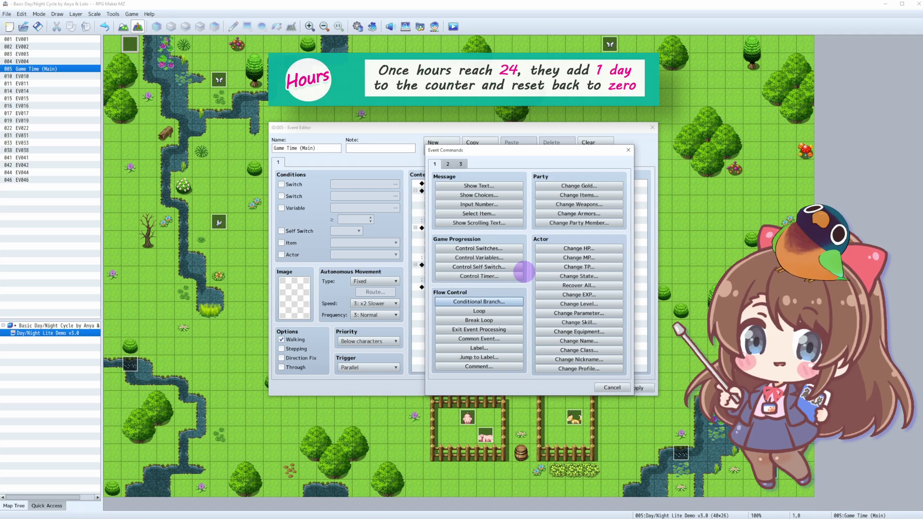
{"action": "left_click", "coordinate": [439, 258]}
{"action": "double_click", "coordinate": [512, 218]}
{"action": "left_click", "coordinate": [531, 214]}
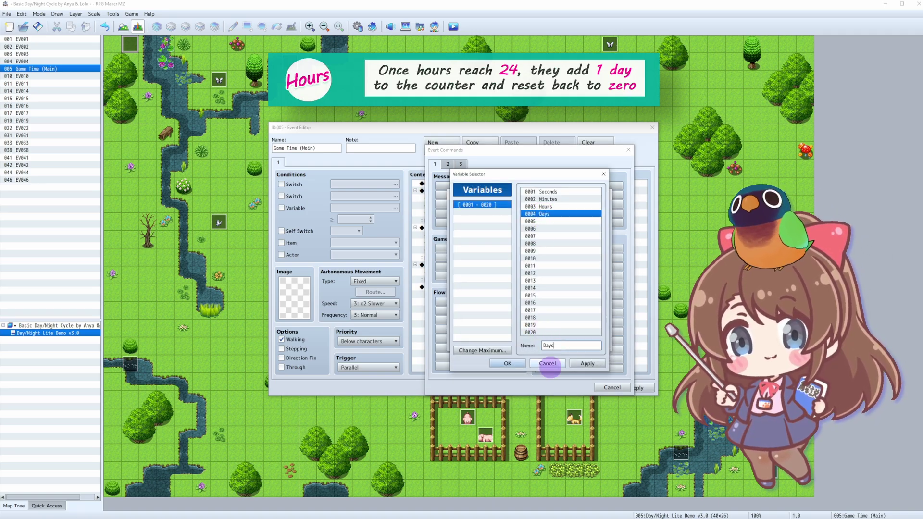
{"action": "left_click", "coordinate": [524, 363]}
{"action": "left_click", "coordinate": [550, 342]}
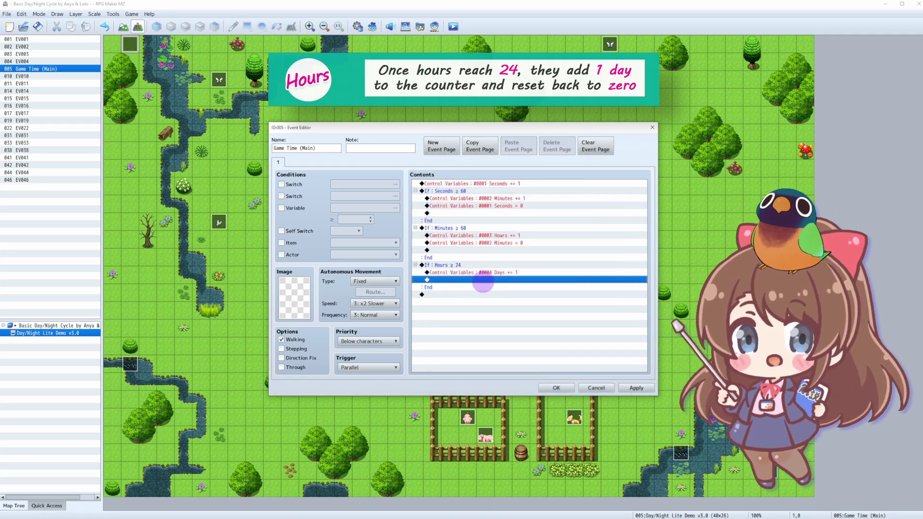
Add a Control Variables command below the Days increment that sets 0003 Hours to 0, and apply the event changes
{"action": "double_click", "coordinate": [478, 281]}
{"action": "left_click", "coordinate": [476, 258]}
{"action": "double_click", "coordinate": [513, 218]}
{"action": "left_click", "coordinate": [481, 206]}
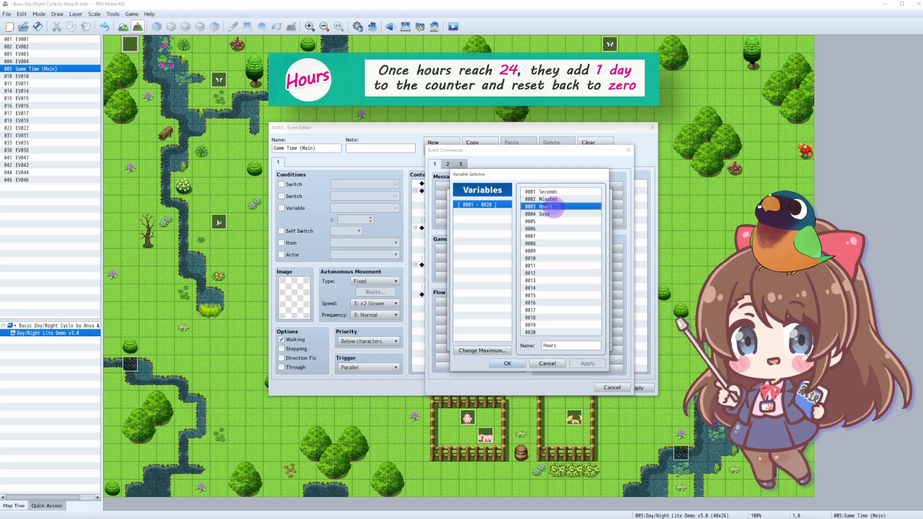
{"action": "left_click", "coordinate": [524, 363]}
{"action": "left_click", "coordinate": [550, 343]}
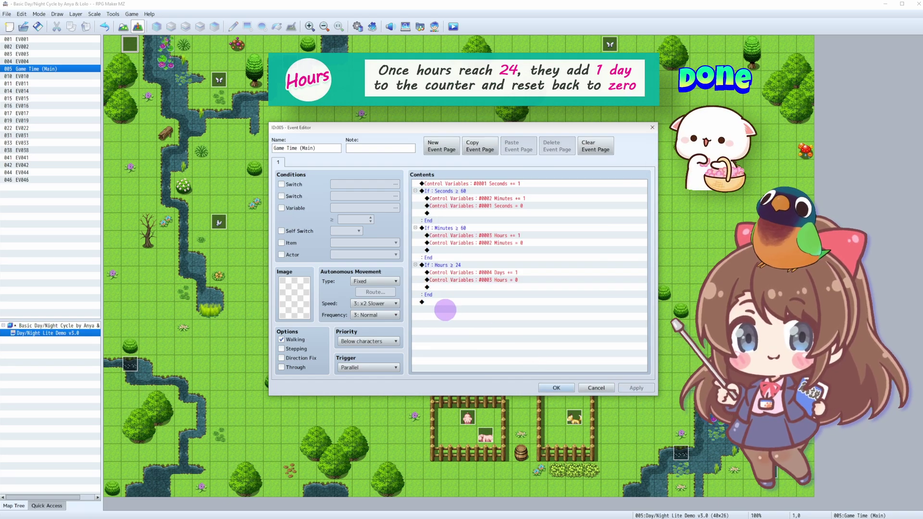
Add a Conditional Branch after the Hours branch that checks whether variable 0004 Days is ≥ the constant 30
{"action": "double_click", "coordinate": [439, 302]}
{"action": "left_click", "coordinate": [478, 301]}
{"action": "left_click", "coordinate": [464, 239]}
{"action": "double_click", "coordinate": [524, 240]}
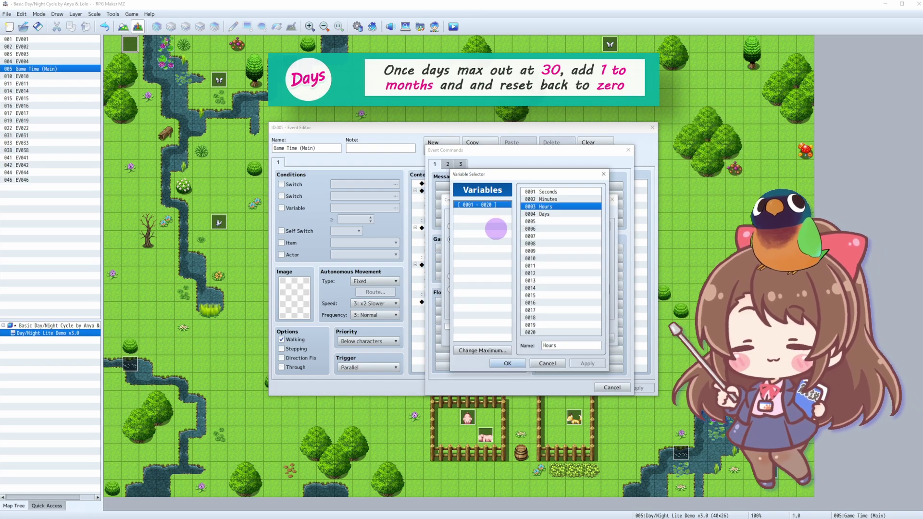
{"action": "left_click", "coordinate": [611, 212]}
{"action": "double_click", "coordinate": [610, 212]}
{"action": "left_click", "coordinate": [573, 239]}
{"action": "left_click", "coordinate": [572, 248]}
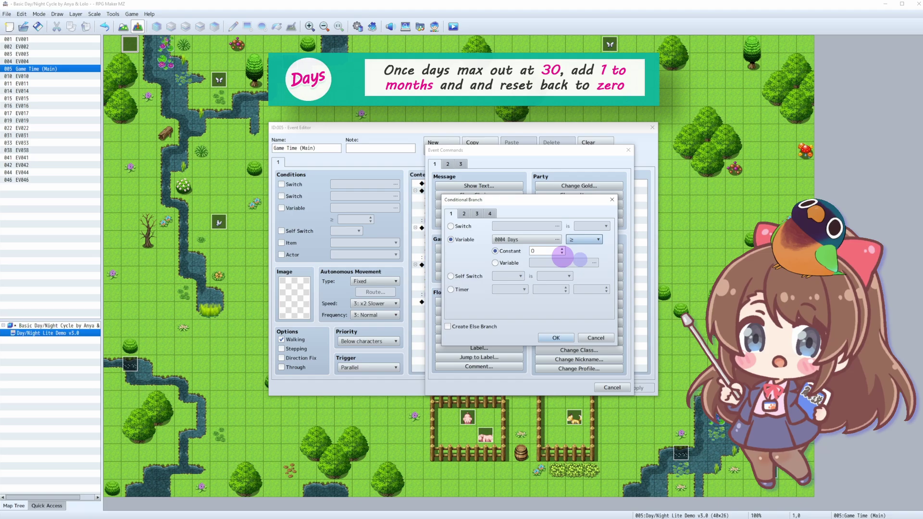
{"action": "double_click", "coordinate": [546, 251]}
{"action": "type", "text": "30"}
{"action": "left_click", "coordinate": [553, 337]}
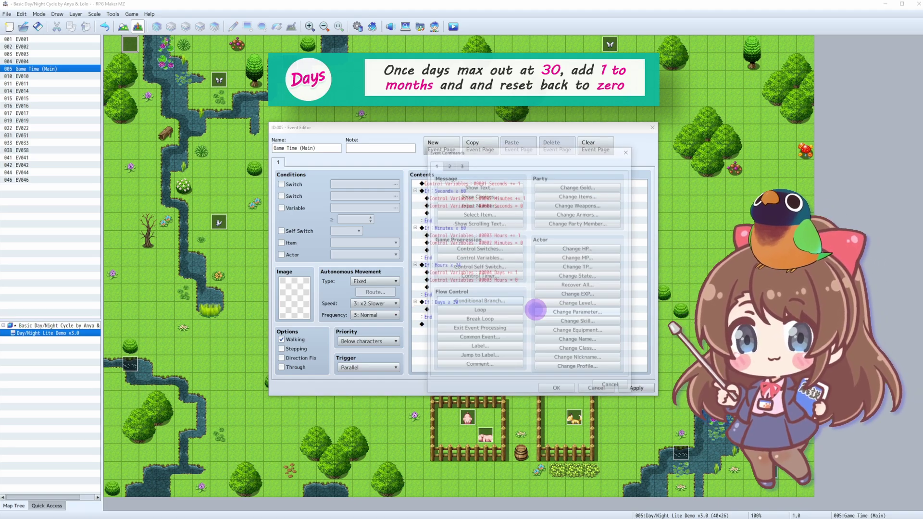
Inside the Days branch, add a Control Variables command that names variable 0005 Months and uses a constant of 1
{"action": "left_click", "coordinate": [463, 257]}
{"action": "left_click", "coordinate": [510, 221]}
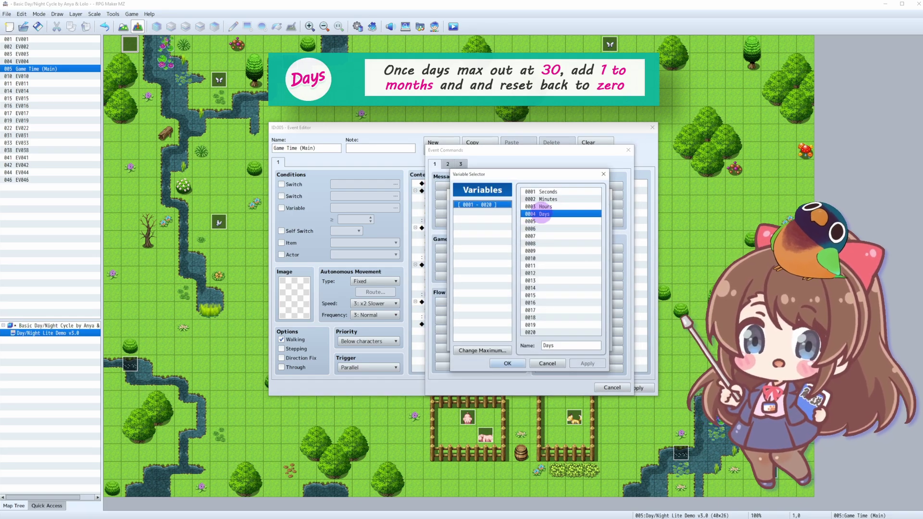
{"action": "left_click", "coordinate": [543, 221]}
{"action": "left_click", "coordinate": [564, 346]}
{"action": "type", "text": "Months"}
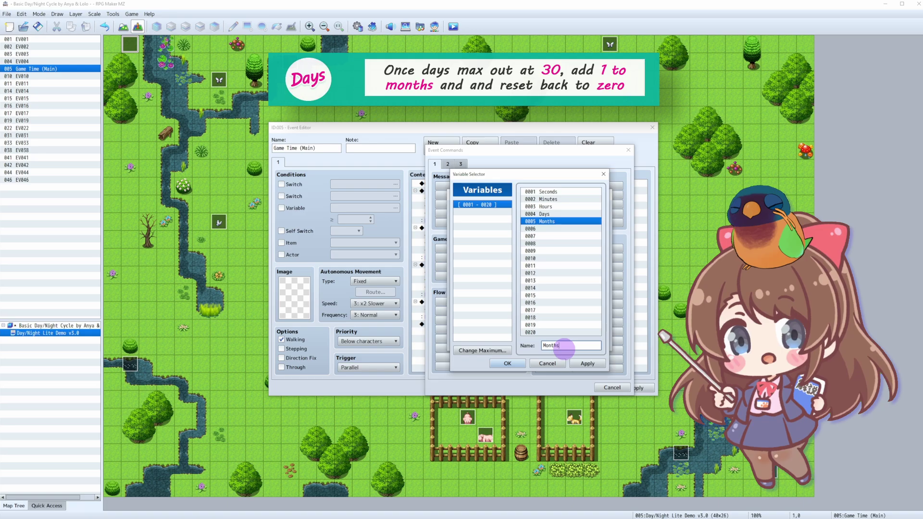
{"action": "left_click", "coordinate": [507, 364]}
{"action": "double_click", "coordinate": [512, 279]}
{"action": "type", "text": "1"}
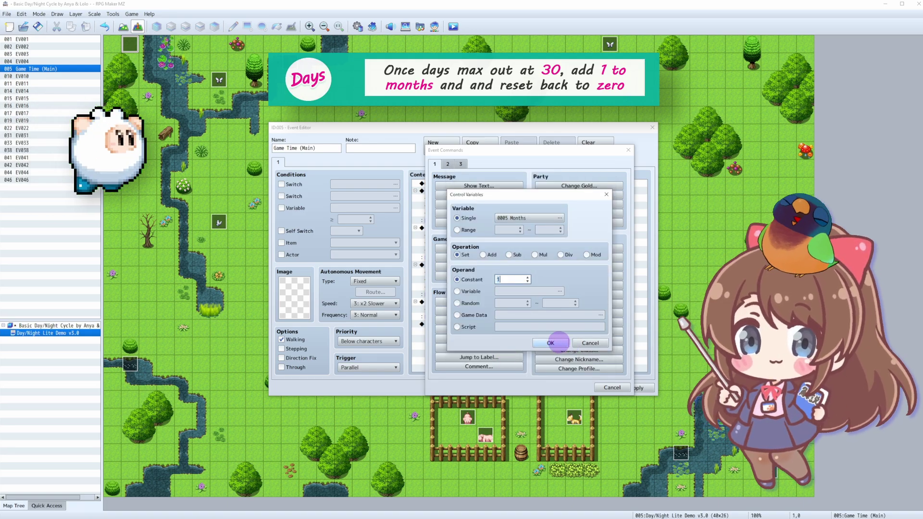
{"action": "left_click", "coordinate": [550, 343]}
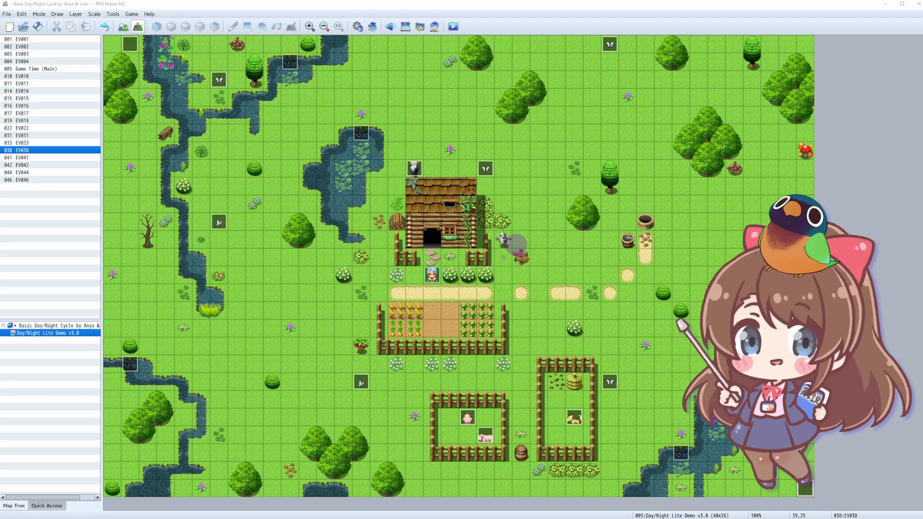
Create an event on the signpost with a Show Text message showing \V[1] Seconds | \V[2] Minutes, \V[3] Hours | \V[4] Days and \V[5] Months, and preview it
{"action": "double_click", "coordinate": [524, 259]}
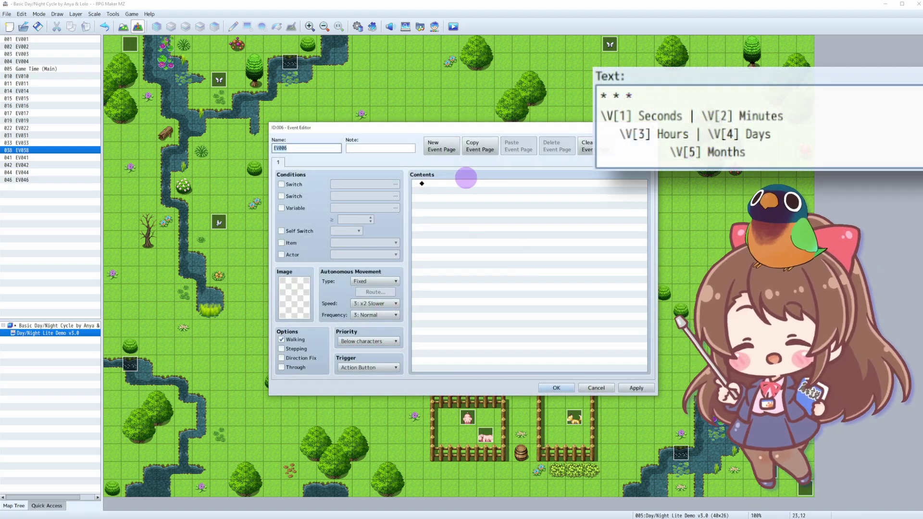
{"action": "double_click", "coordinate": [468, 183]}
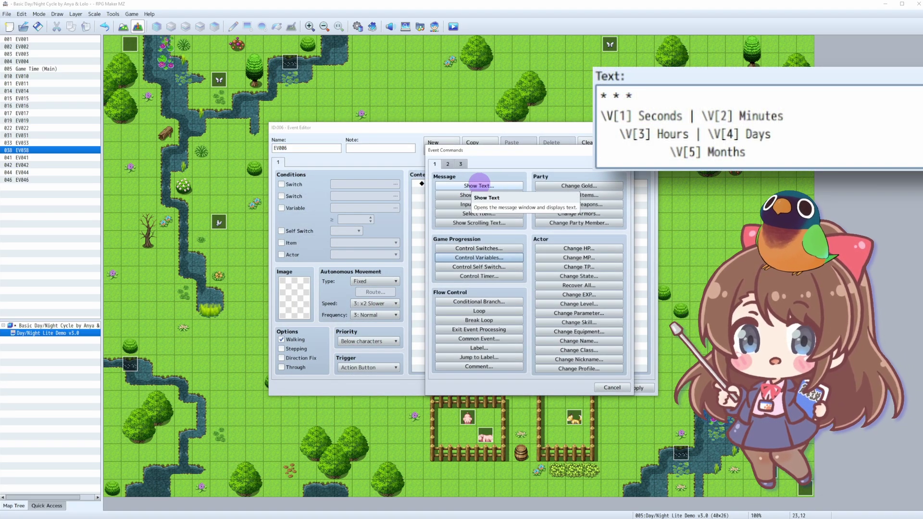
{"action": "left_click", "coordinate": [479, 185]}
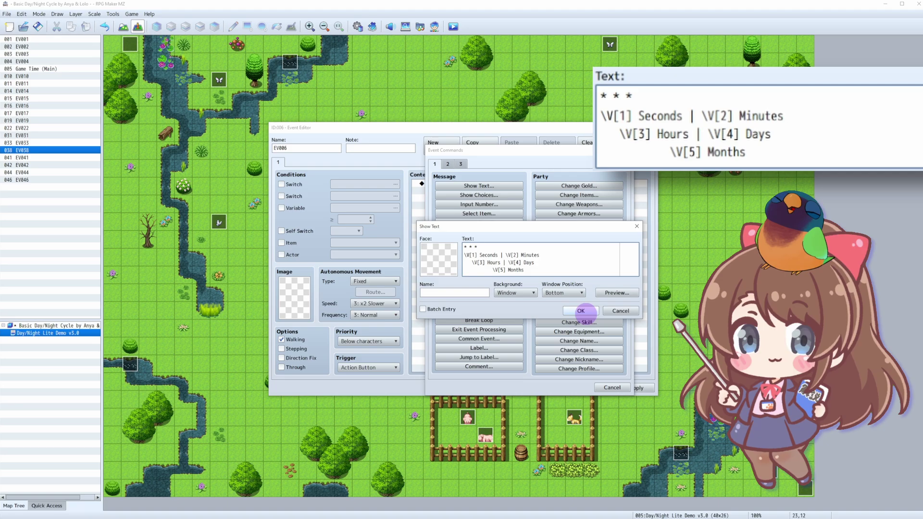
{"action": "left_click", "coordinate": [617, 293]}
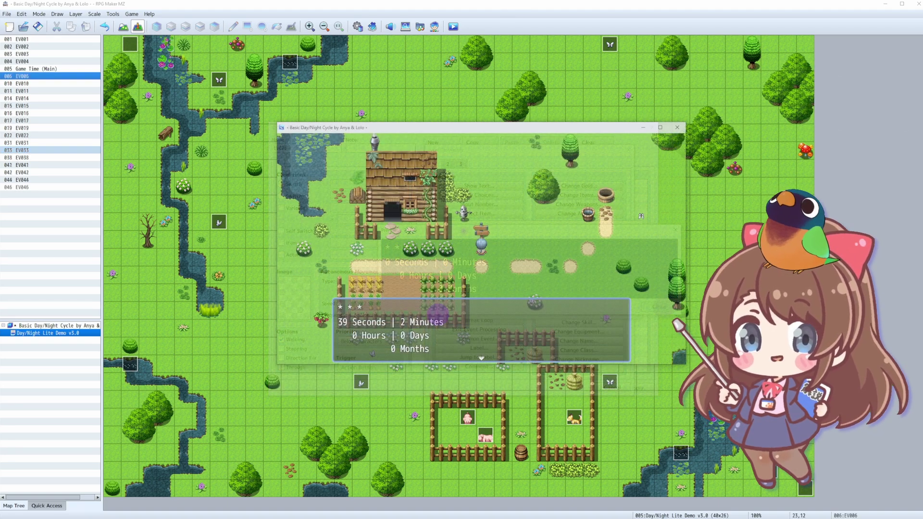
Playtest the map and interact with the signpost to check the elapsed game time
{"action": "left_click", "coordinate": [489, 276]}
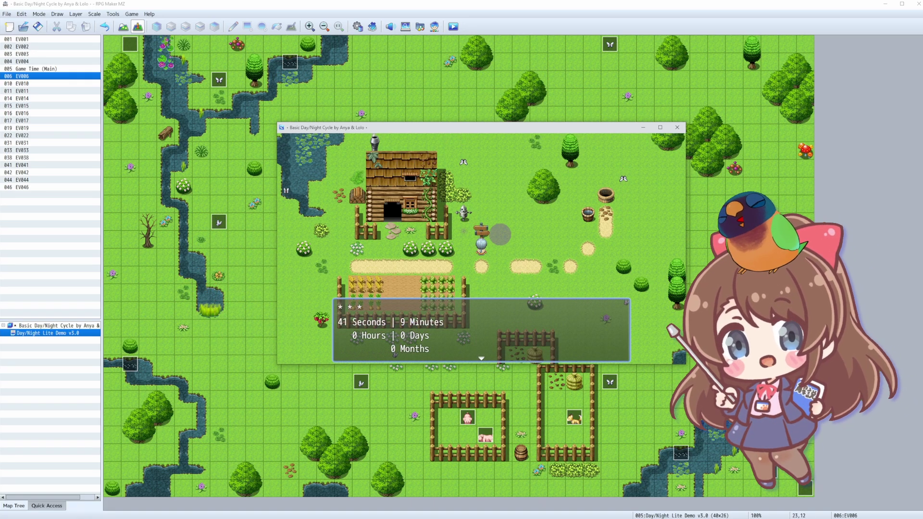
{"action": "left_click", "coordinate": [476, 237]}
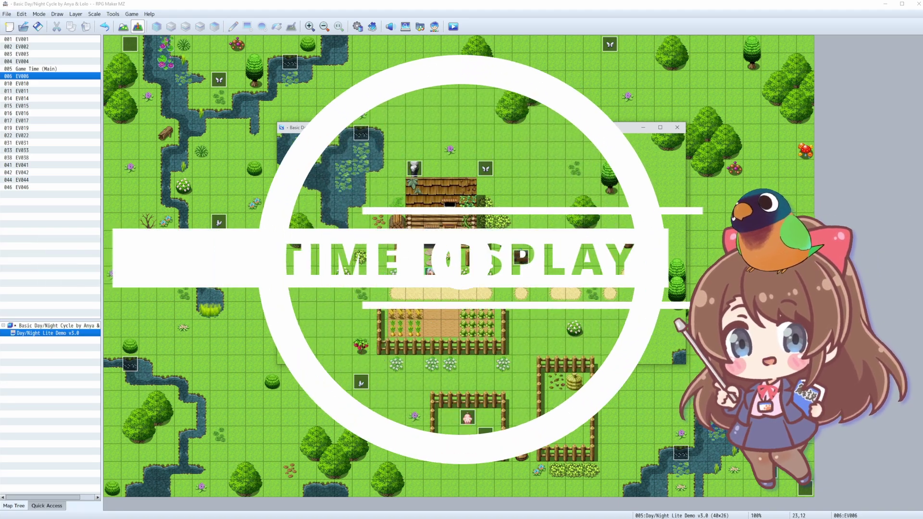
Review the TextPicture plugin's settings and help text in the Plugin Manager
{"action": "left_click", "coordinate": [373, 27]}
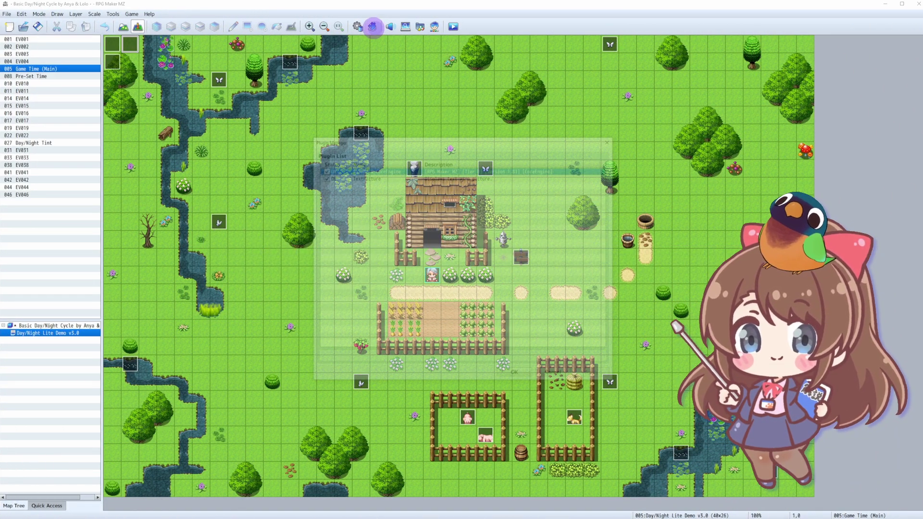
{"action": "left_click", "coordinate": [355, 177]}
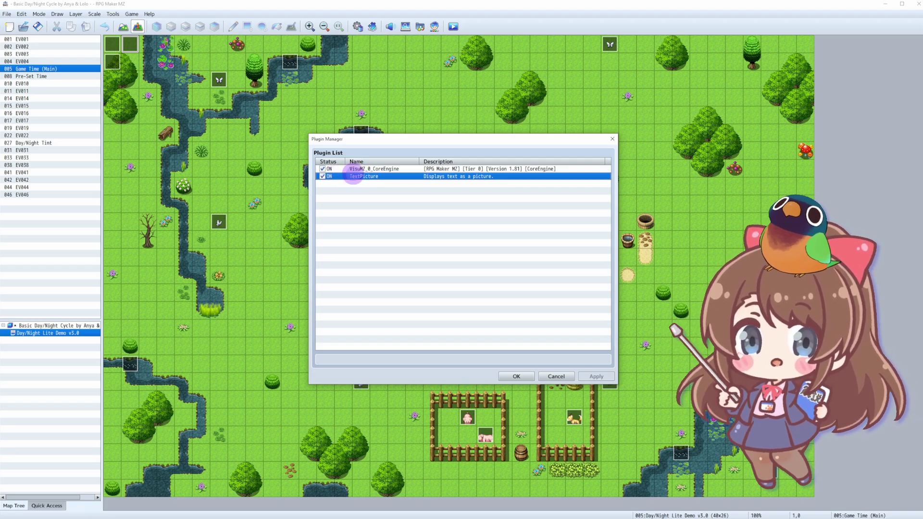
{"action": "double_click", "coordinate": [355, 177]}
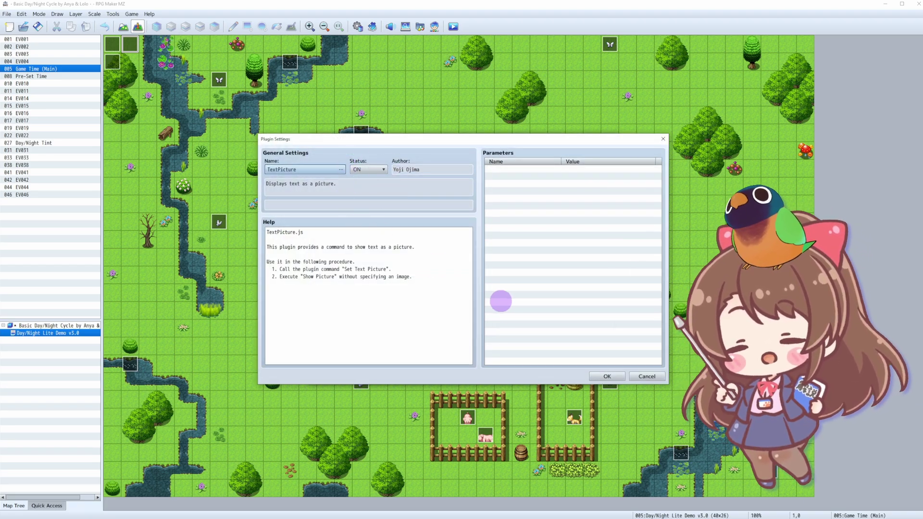
{"action": "left_click", "coordinate": [607, 377]}
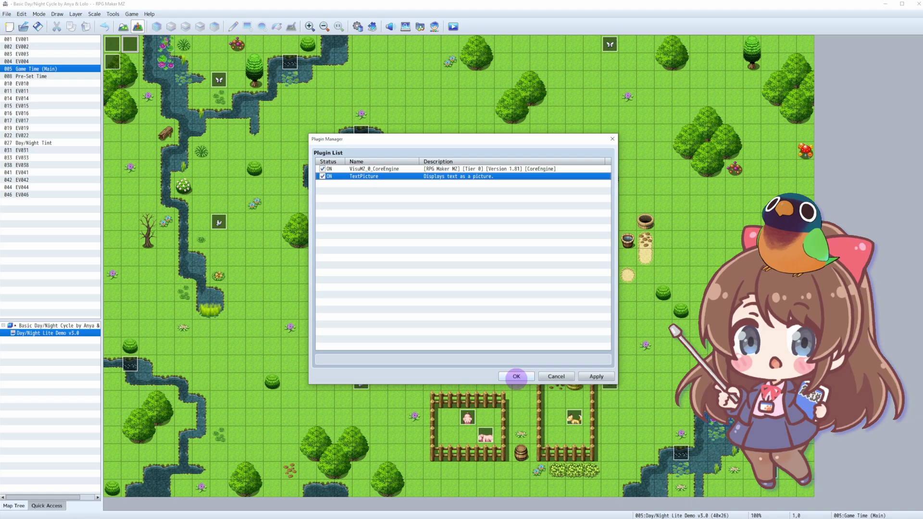
{"action": "left_click", "coordinate": [516, 377]}
Add the TextPicture plugin to the Plugin Manager with its status ON
{"action": "left_click", "coordinate": [373, 27]}
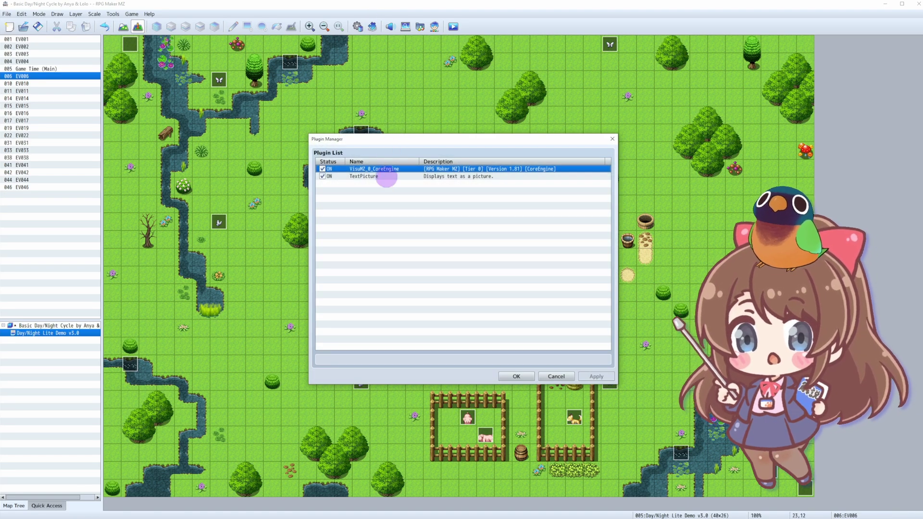
{"action": "left_click", "coordinate": [390, 177]}
{"action": "double_click", "coordinate": [385, 177]}
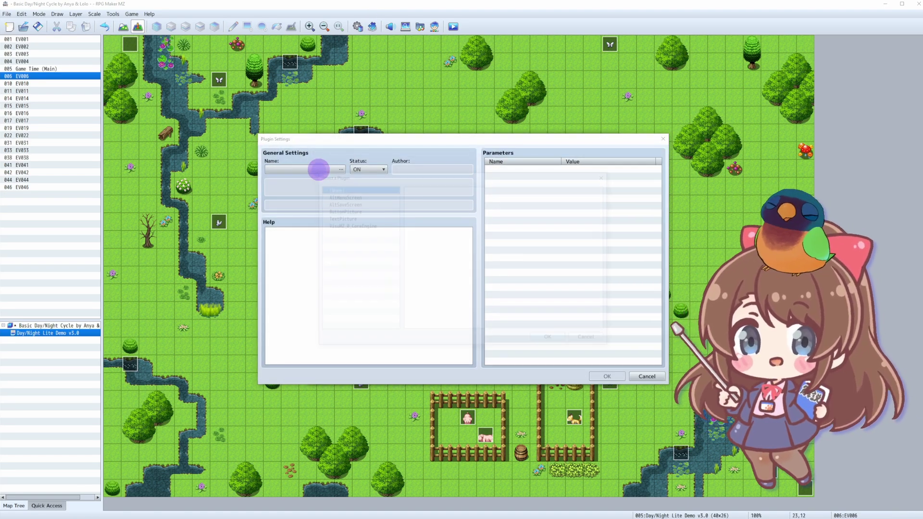
{"action": "left_click", "coordinate": [320, 168]}
{"action": "left_click", "coordinate": [341, 217]}
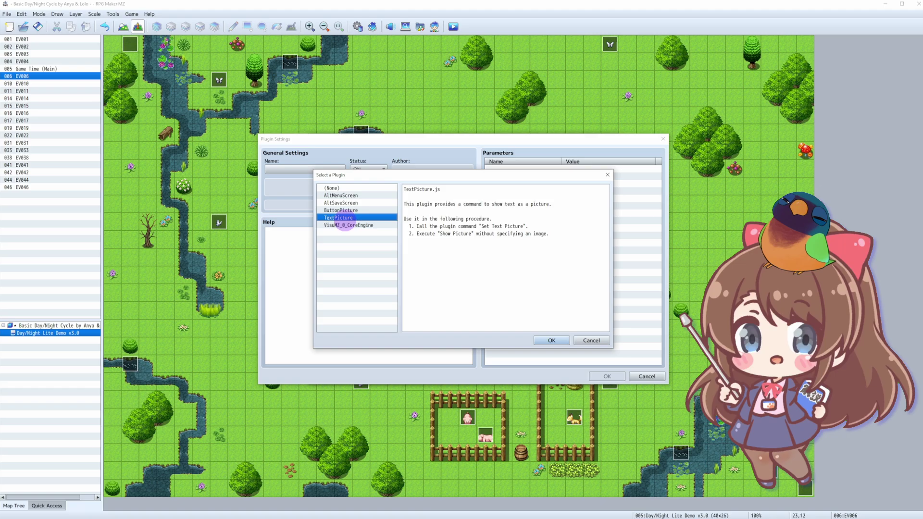
{"action": "left_click", "coordinate": [551, 341]}
{"action": "left_click", "coordinate": [368, 169]}
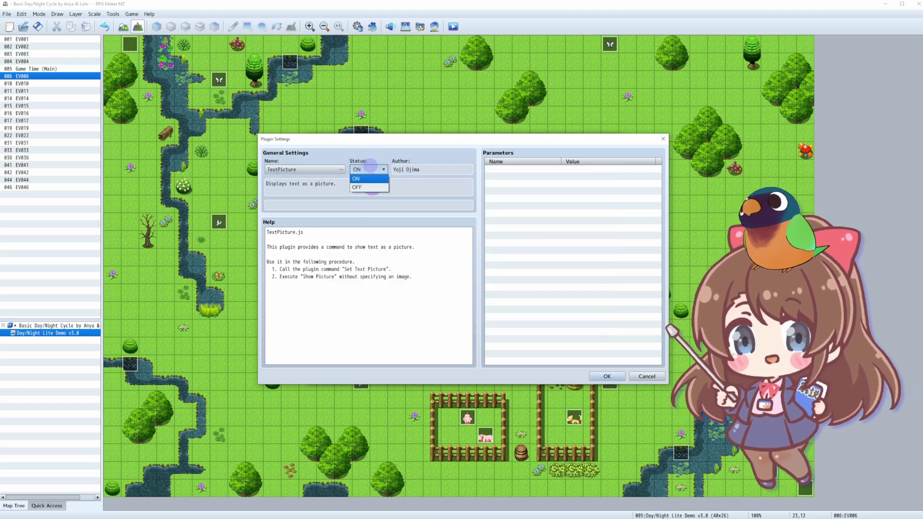
{"action": "left_click", "coordinate": [358, 178]}
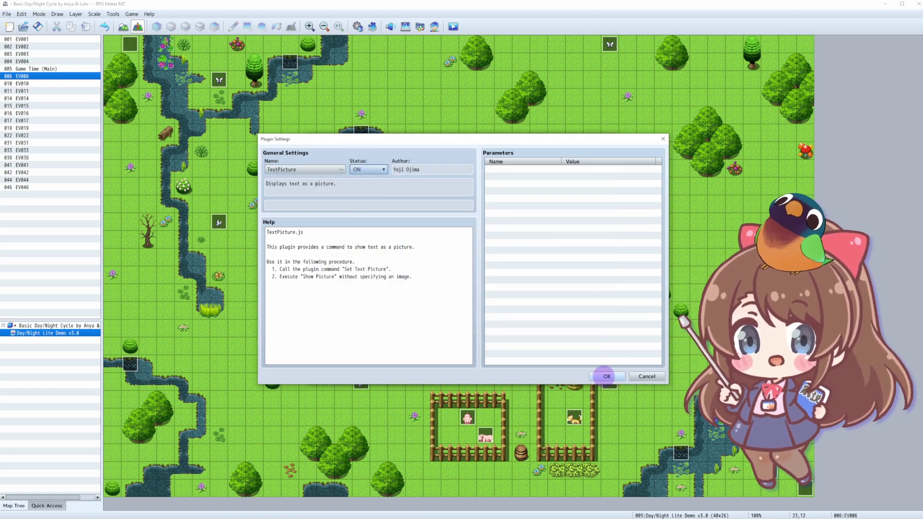
{"action": "left_click", "coordinate": [607, 376]}
{"action": "left_click", "coordinate": [516, 377]}
At the start of the Game Time (Main) event, insert a Plugin Command using TextPicture's Set Text Picture
{"action": "double_click", "coordinate": [129, 44]}
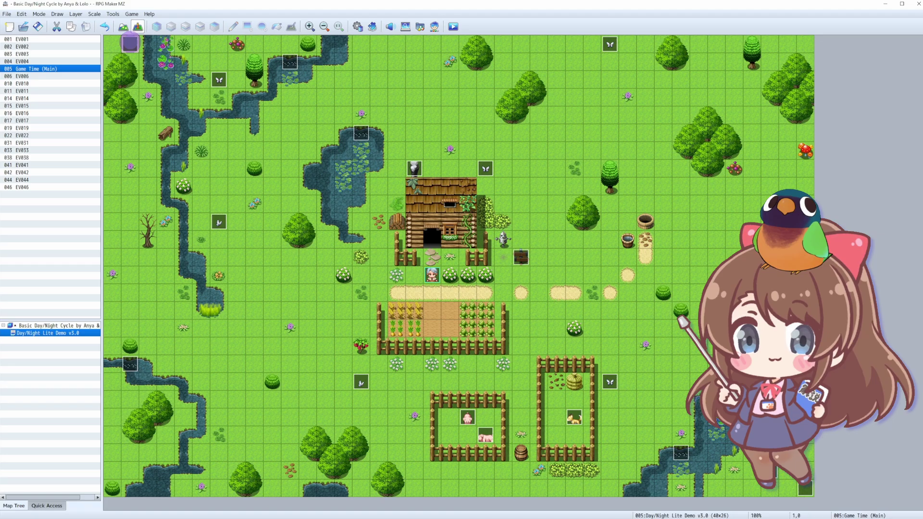
{"action": "left_click", "coordinate": [503, 183]}
{"action": "double_click", "coordinate": [502, 184]}
{"action": "left_click", "coordinate": [461, 164]}
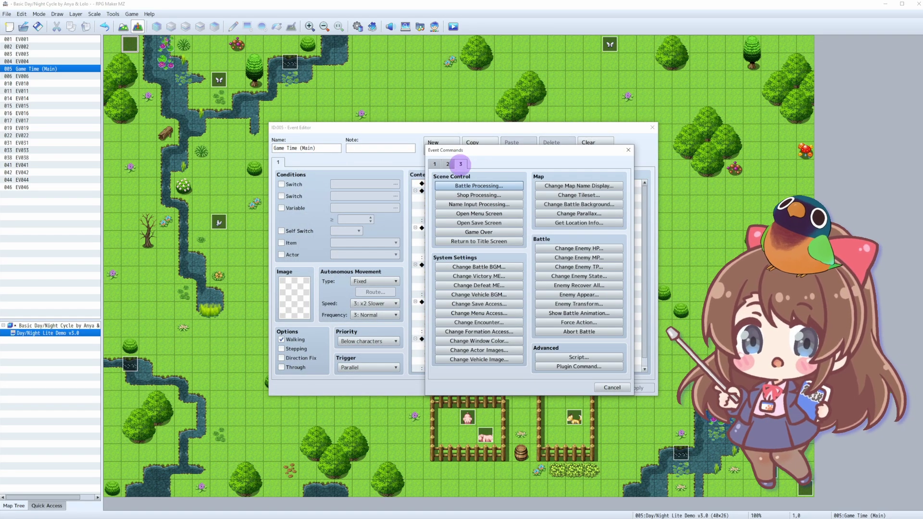
{"action": "left_click", "coordinate": [580, 366]}
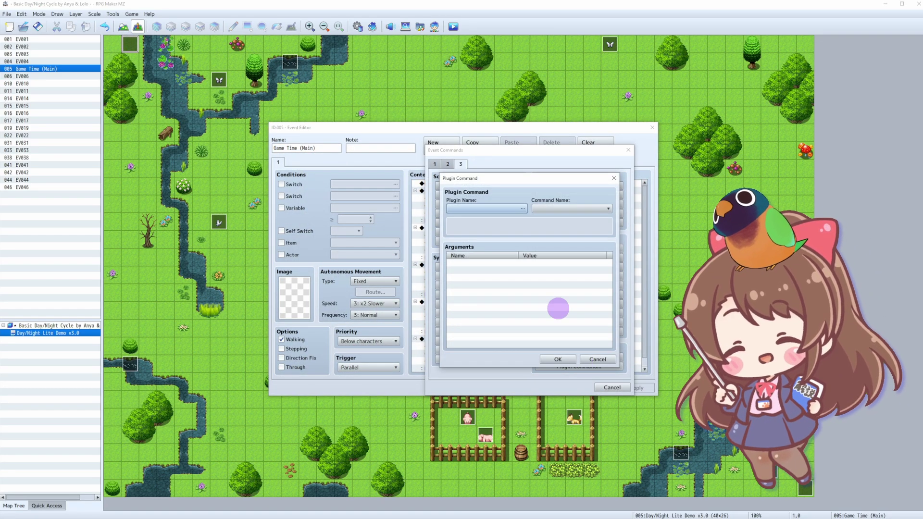
{"action": "left_click", "coordinate": [523, 208]}
{"action": "left_click", "coordinate": [419, 200]}
{"action": "double_click", "coordinate": [418, 200]}
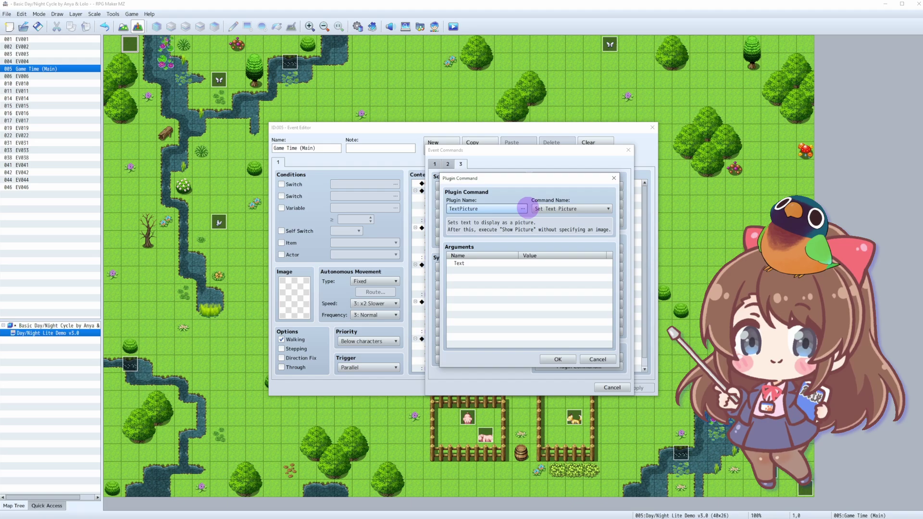
Set the plugin command's Text argument to \C[17]HOUR \V[3]:\V[2] MIN | \V[4] DAYS \C[0] and confirm the command
{"action": "double_click", "coordinate": [529, 263]}
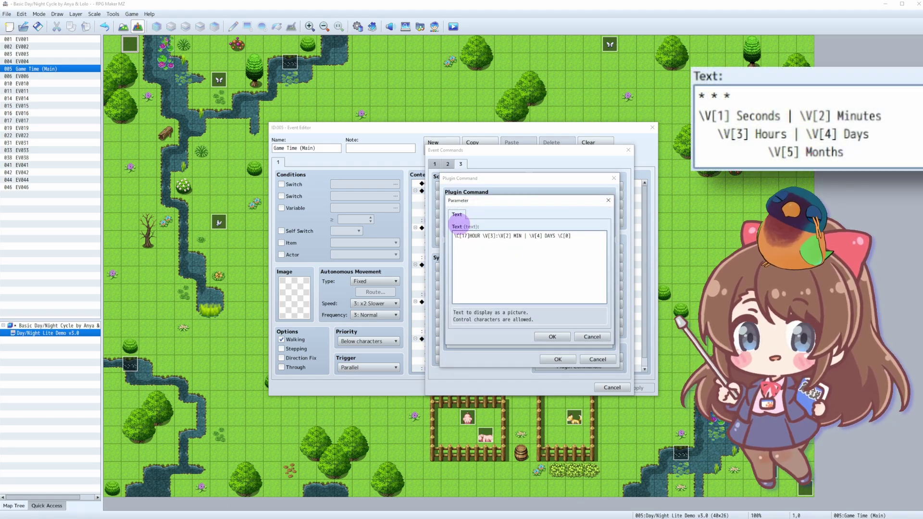
{"action": "left_click_drag", "start_coordinate": [455, 236], "coordinate": [601, 239]}
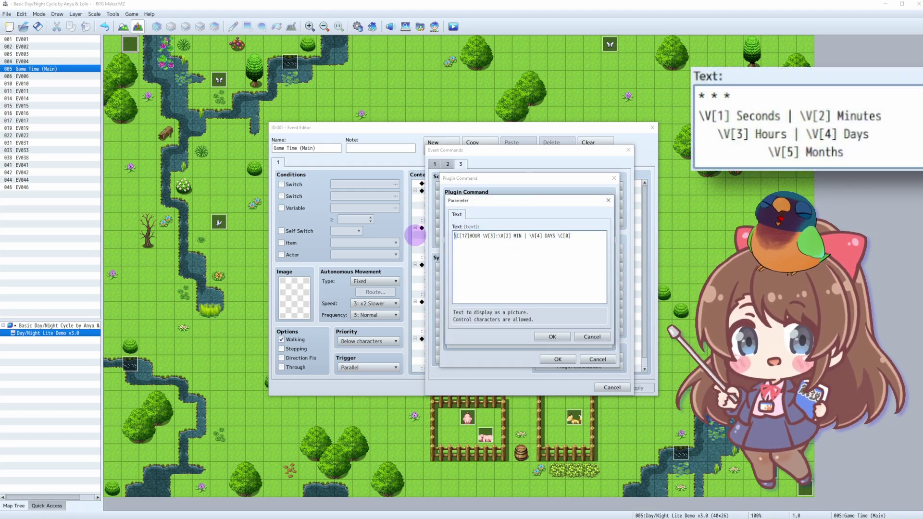
{"action": "left_click", "coordinate": [553, 273]}
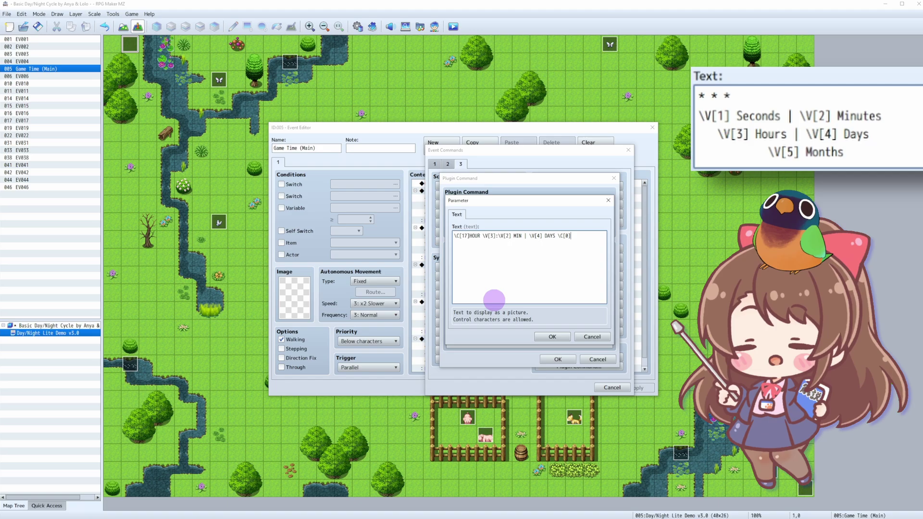
{"action": "left_click", "coordinate": [549, 336]}
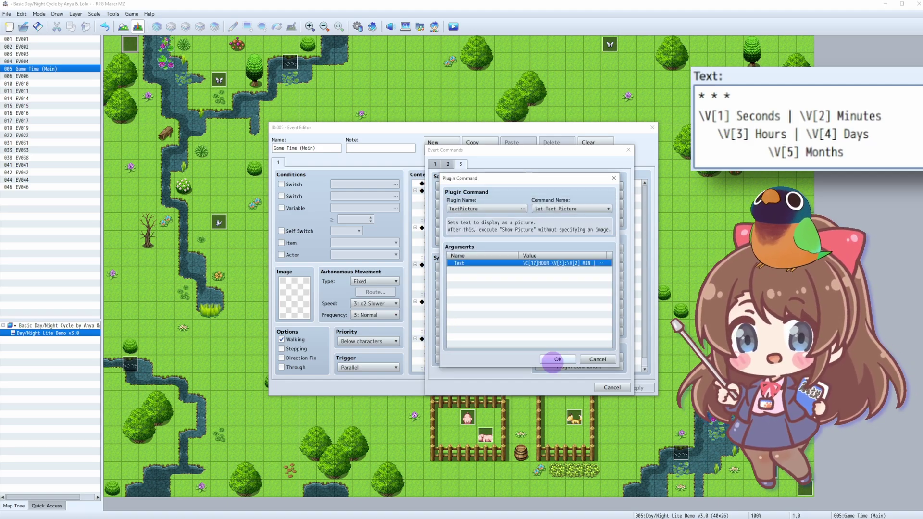
{"action": "left_click", "coordinate": [558, 359]}
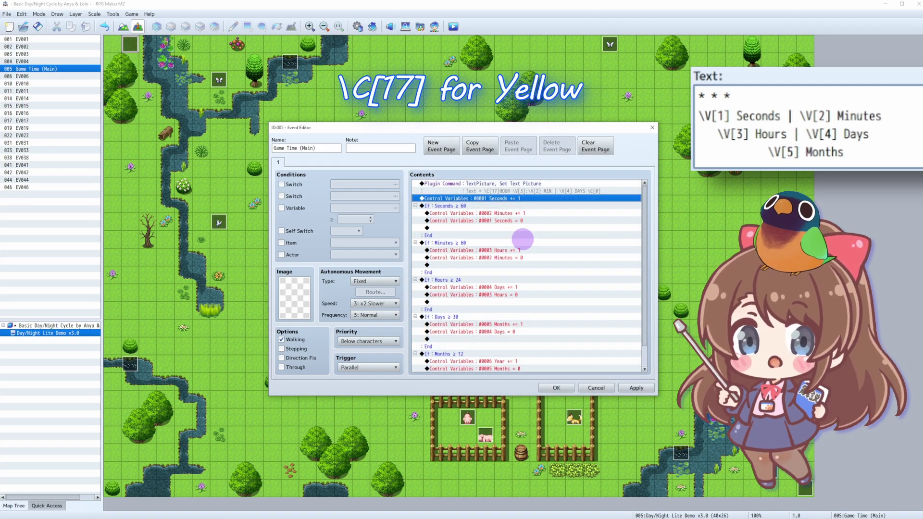
Insert a Show Picture command below the plugin command with picture number 2, no image, upper-left origin, X 50 and Y 35
{"action": "left_click", "coordinate": [451, 184]}
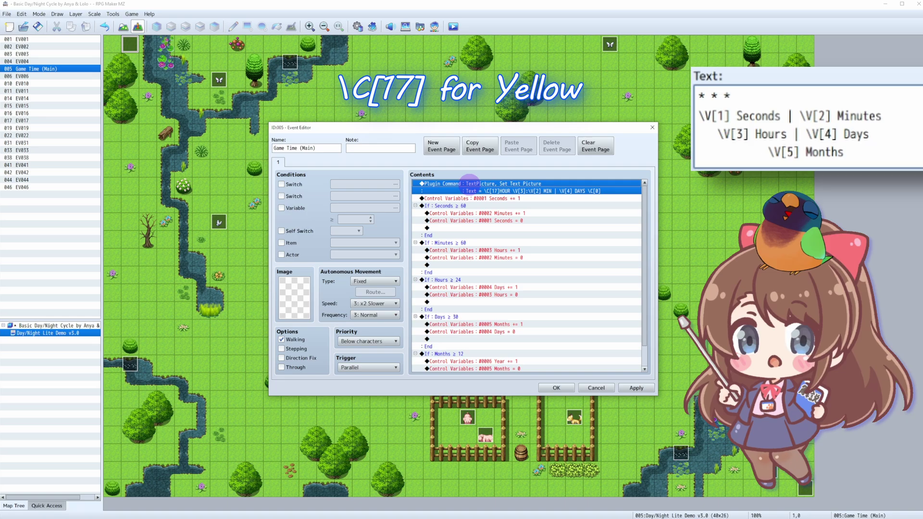
{"action": "left_click", "coordinate": [469, 198]}
{"action": "key", "text": "Insert"}
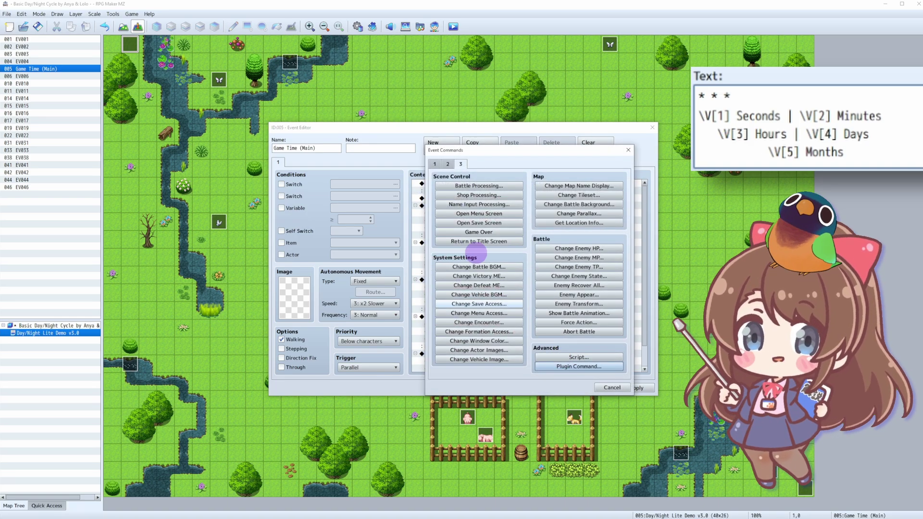
{"action": "left_click", "coordinate": [448, 164]}
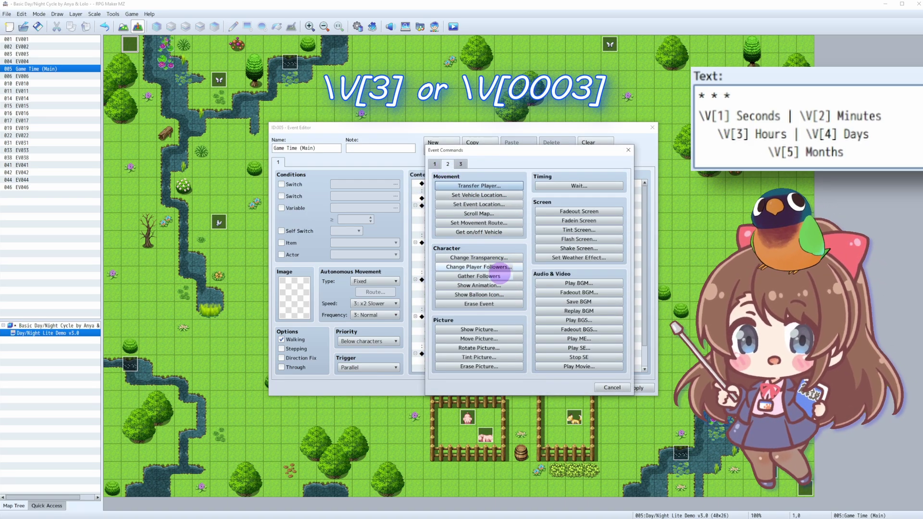
{"action": "left_click", "coordinate": [476, 329]}
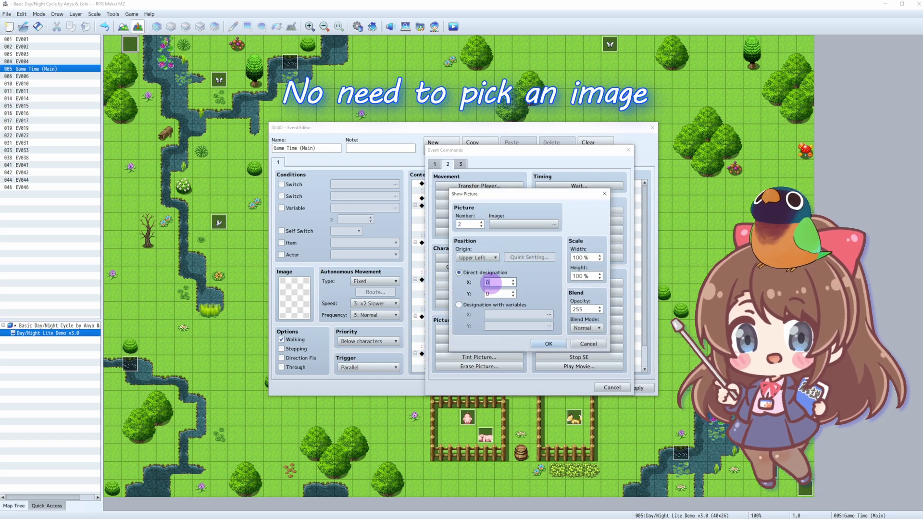
{"action": "type", "text": "5"}
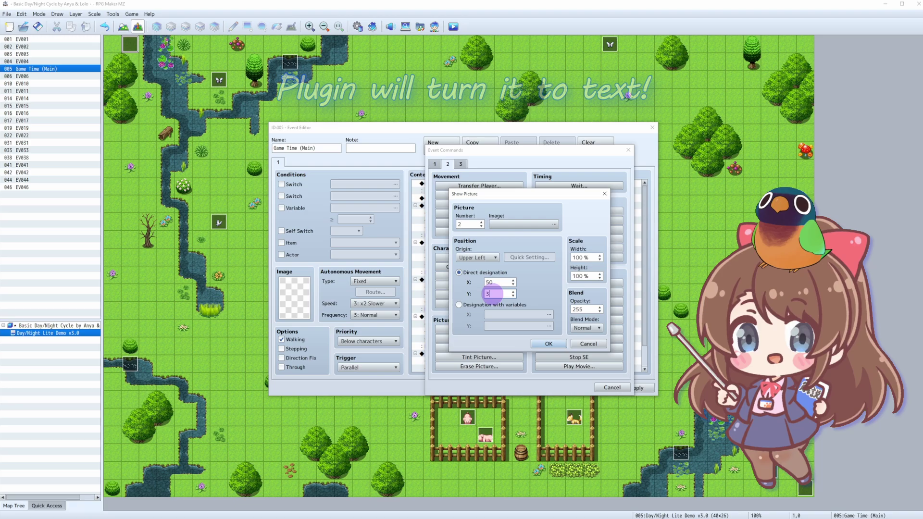
{"action": "type", "text": "35"}
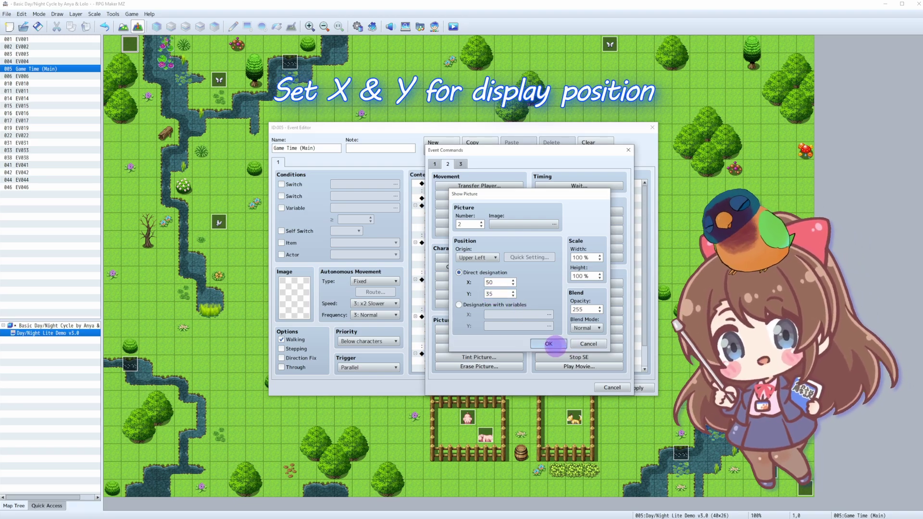
{"action": "left_click", "coordinate": [550, 344]}
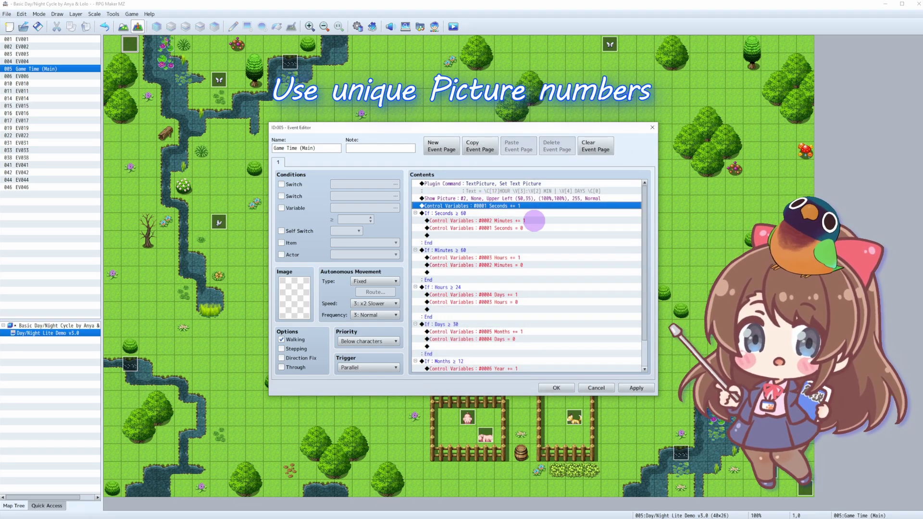
Save the Game Time (Main) event and playtest the game to check the on-screen time display
{"action": "left_click", "coordinate": [556, 388]}
{"action": "key", "text": "ctrl+r"}
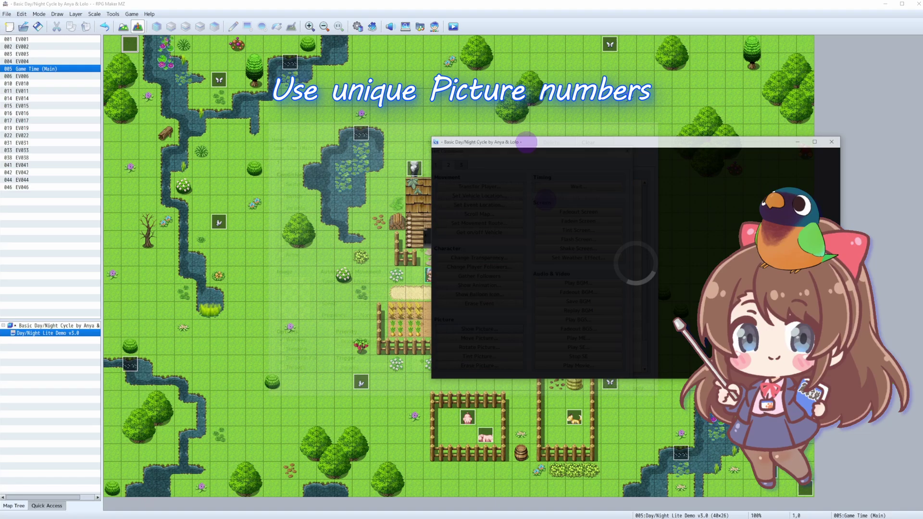
{"action": "left_click_drag", "start_coordinate": [528, 140], "coordinate": [352, 143]}
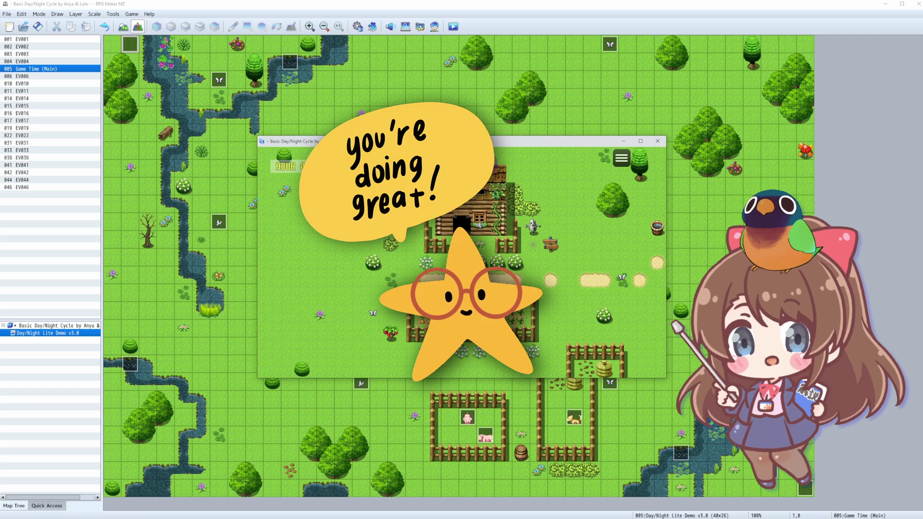
Create a new event on map tile 0,1 and name it Day/Night Tints
{"action": "left_click", "coordinate": [112, 62]}
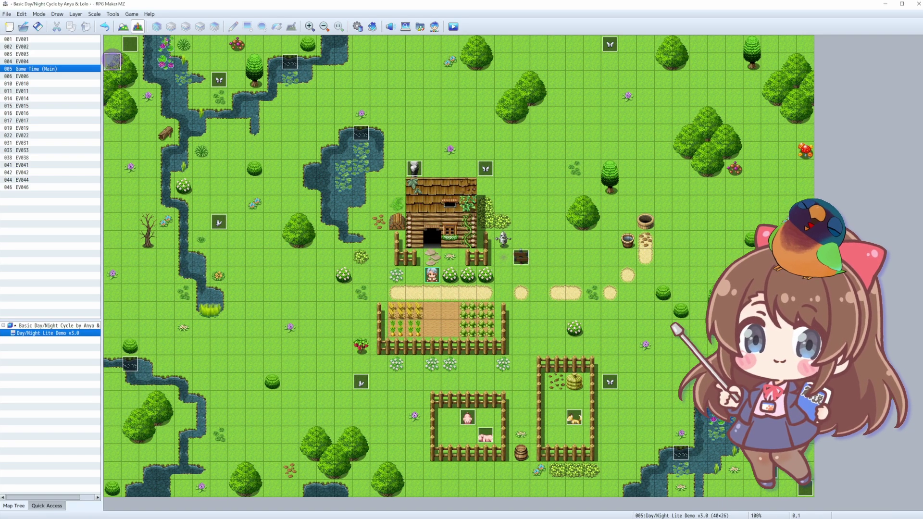
{"action": "double_click", "coordinate": [113, 61]}
{"action": "type", "text": "Day/Night Tints"}
{"action": "left_click", "coordinate": [368, 368]}
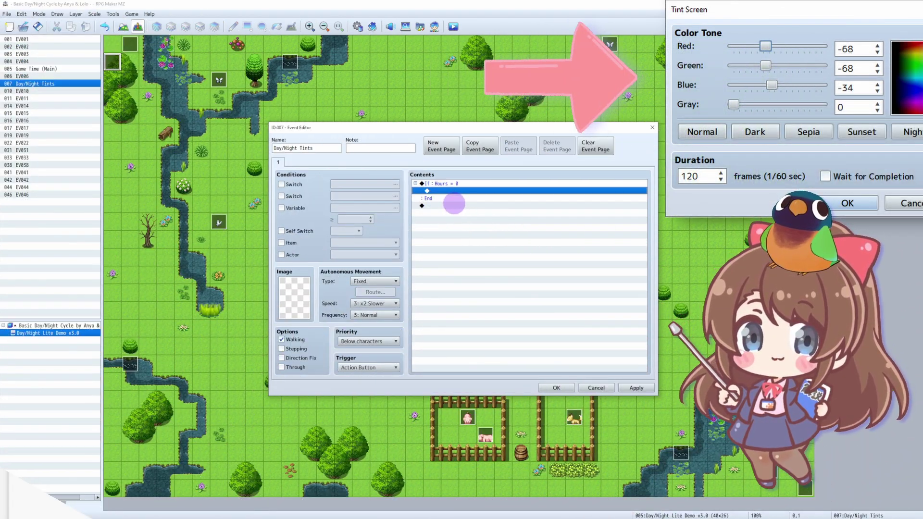
Inside the Hours = 0 branch, add a (-68,-68,-34,0) Tint Screen over 120 frames without waiting for completion, followed by the comment *** Deep Night Tint ***
{"action": "double_click", "coordinate": [454, 204]}
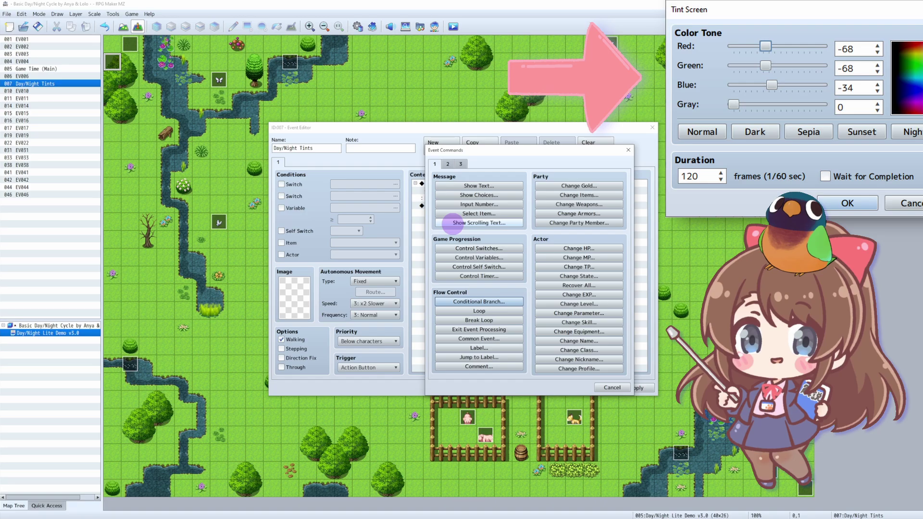
{"action": "left_click", "coordinate": [448, 164]}
{"action": "left_click", "coordinate": [579, 230]}
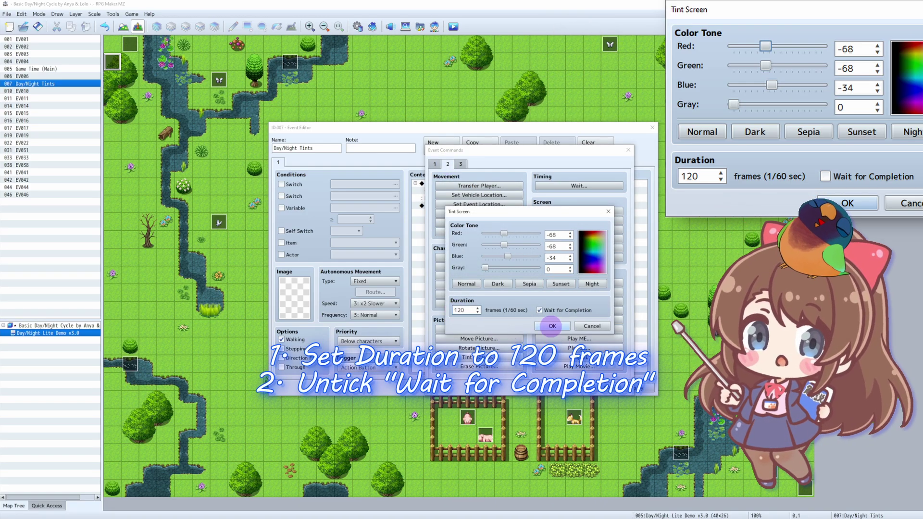
{"action": "left_click", "coordinate": [557, 311]}
{"action": "left_click", "coordinate": [552, 325]}
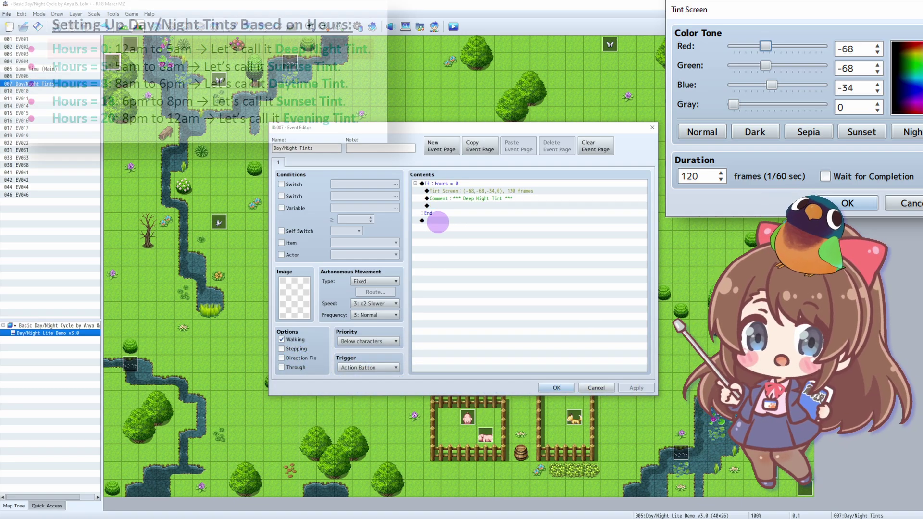
Below the Hours = 0 branch, add a Conditional Branch checking that variable 0003 Hours equals 5
{"action": "left_click", "coordinate": [438, 221]}
{"action": "double_click", "coordinate": [438, 221]}
{"action": "left_click", "coordinate": [503, 303]}
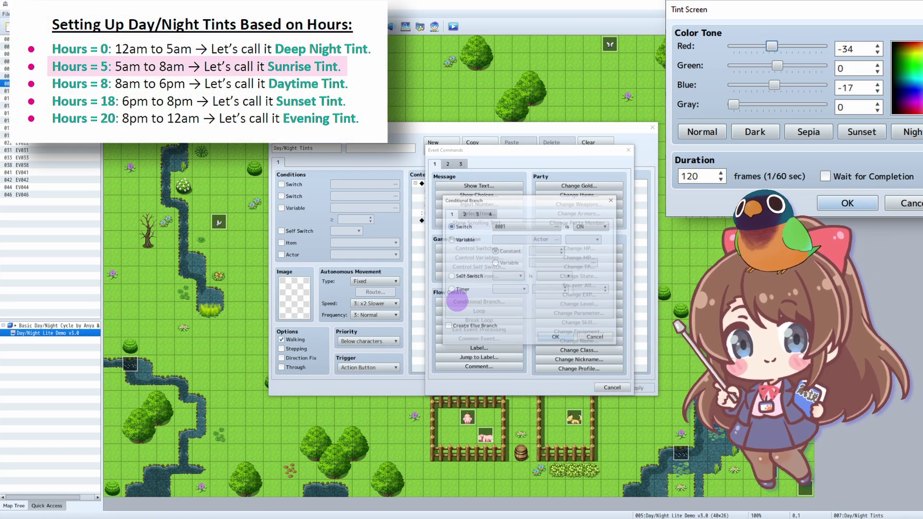
{"action": "left_click", "coordinate": [463, 239]}
{"action": "left_click", "coordinate": [526, 239]}
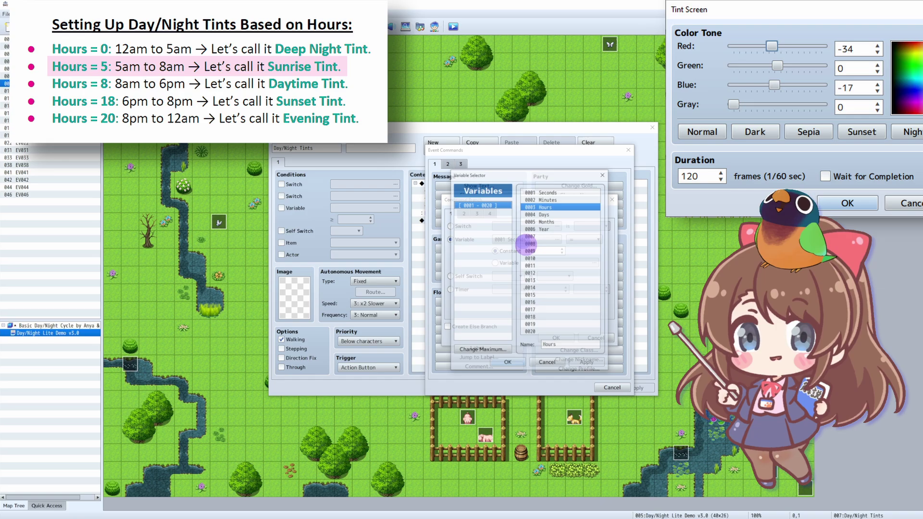
{"action": "left_click", "coordinate": [545, 207]}
{"action": "double_click", "coordinate": [545, 207]}
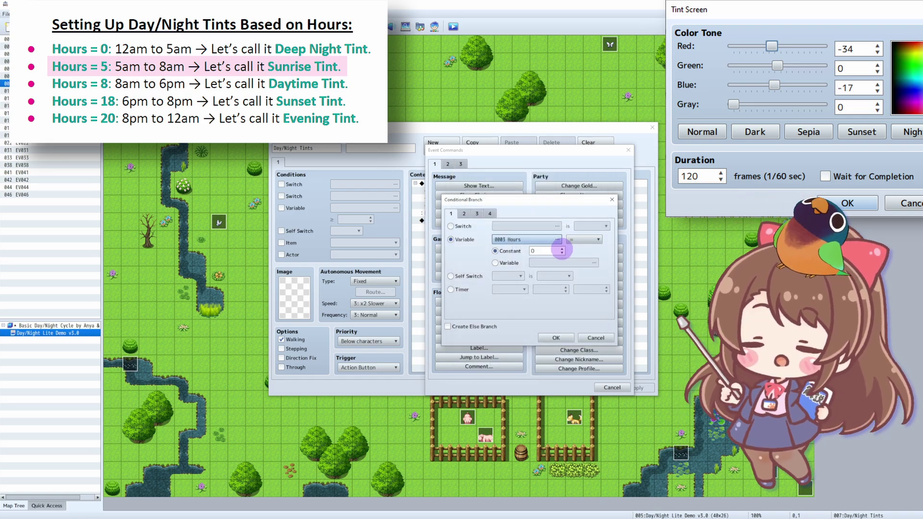
{"action": "left_click", "coordinate": [556, 338]}
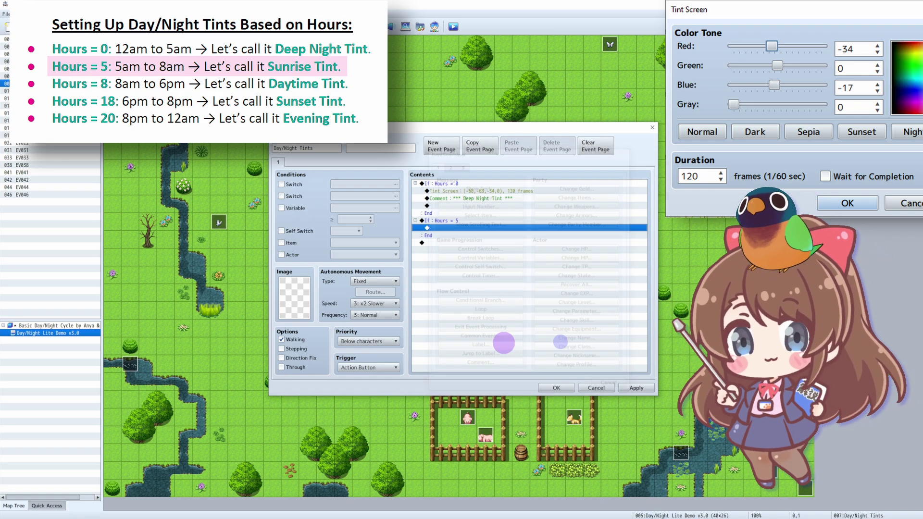
Inside the Hours = 5 branch, add a (-34,0,-17,0) Tint Screen over 120 frames and the comment *** Sunrise Tint ***
{"action": "double_click", "coordinate": [501, 345]}
{"action": "left_click", "coordinate": [447, 164]}
{"action": "left_click", "coordinate": [579, 211]}
{"action": "left_click", "coordinate": [552, 326]}
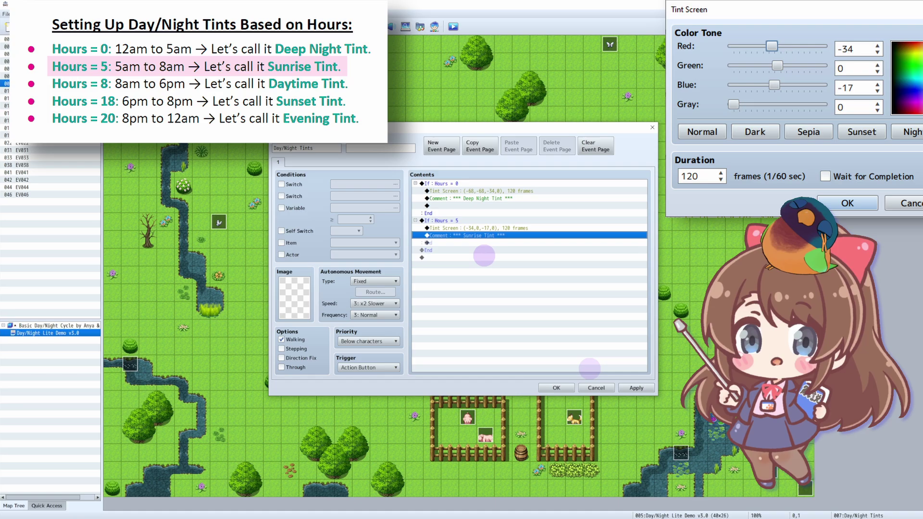
Add an Hours = 8 branch containing a (0,0,0,0) Tint Screen over 120 frames and the comment *** Day Tint ***
{"action": "left_click", "coordinate": [482, 257]}
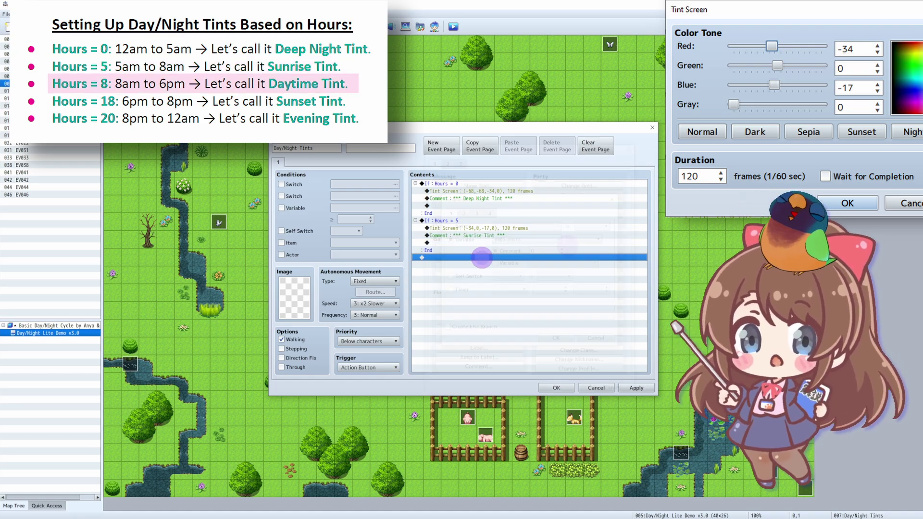
{"action": "double_click", "coordinate": [482, 257]}
{"action": "left_click", "coordinate": [480, 302]}
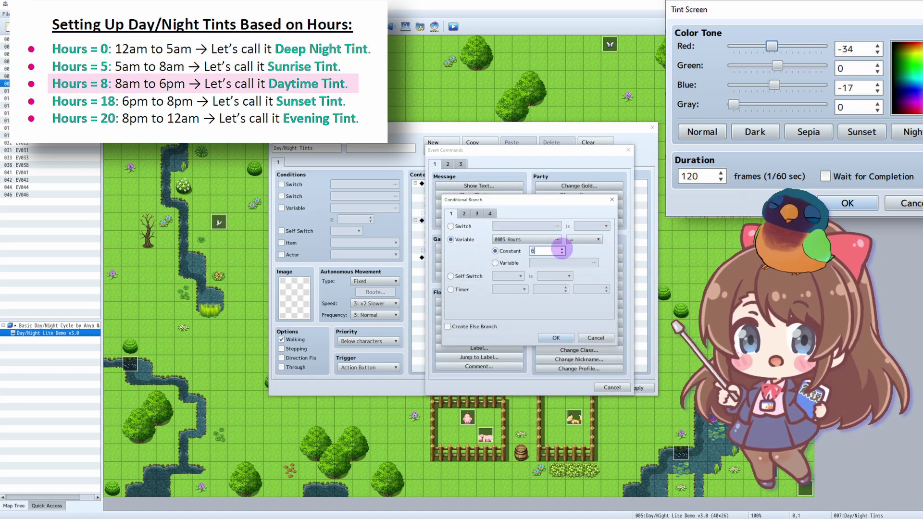
{"action": "left_click", "coordinate": [555, 338]}
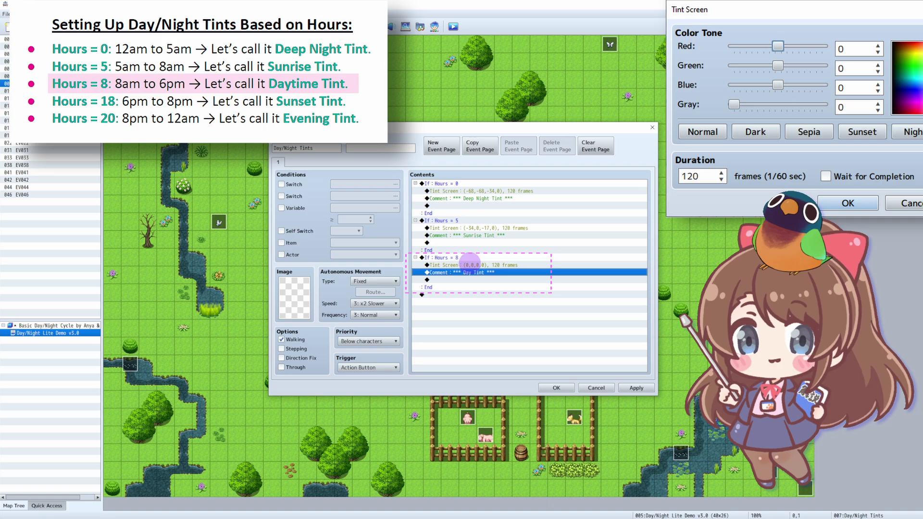
Add an Hours = 18 branch with tint (17,-17,-34,0) and a Sunset Tint comment, and an Hours = 20 branch with tint (-68,-68,0,68), both 120 frames
{"action": "left_click", "coordinate": [472, 294]}
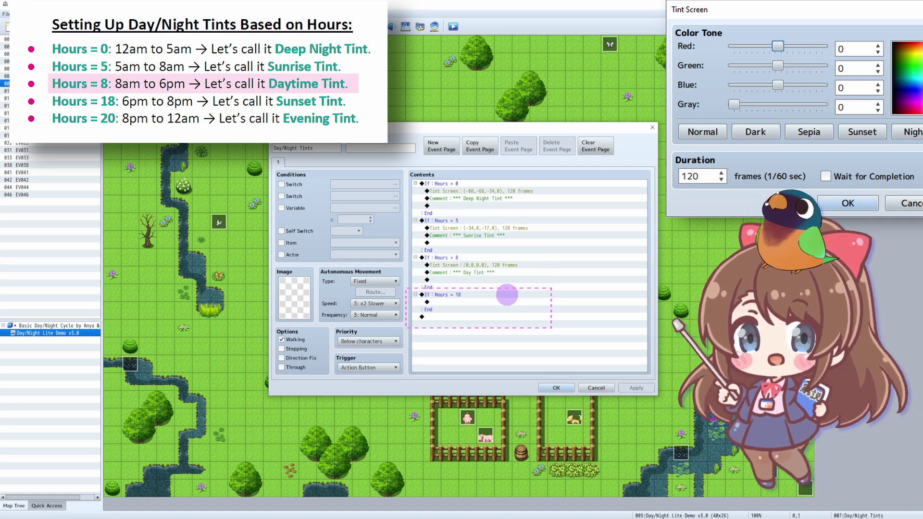
{"action": "left_click", "coordinate": [505, 294]}
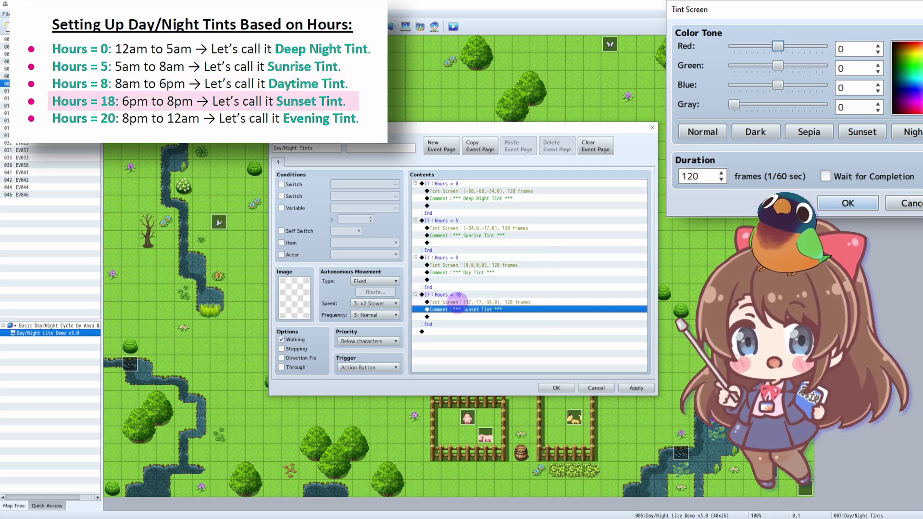
{"action": "left_click", "coordinate": [459, 331]}
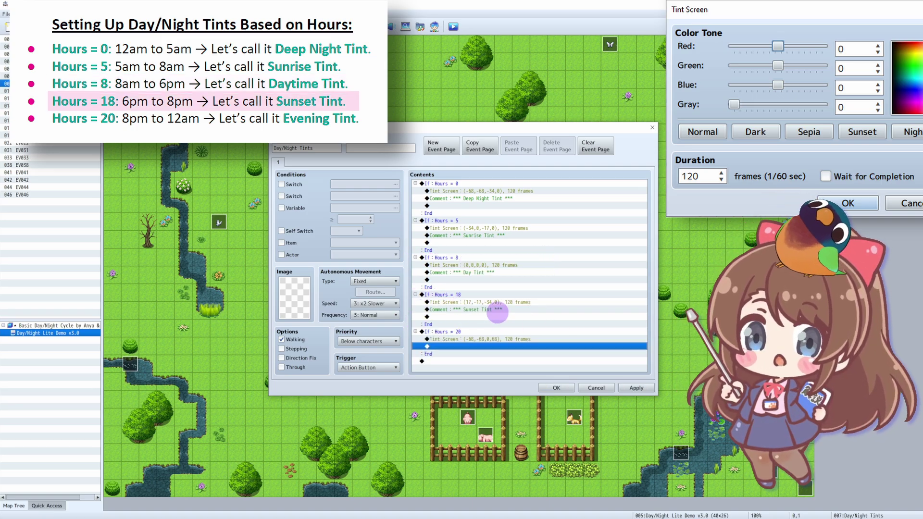
{"action": "left_click", "coordinate": [495, 309]}
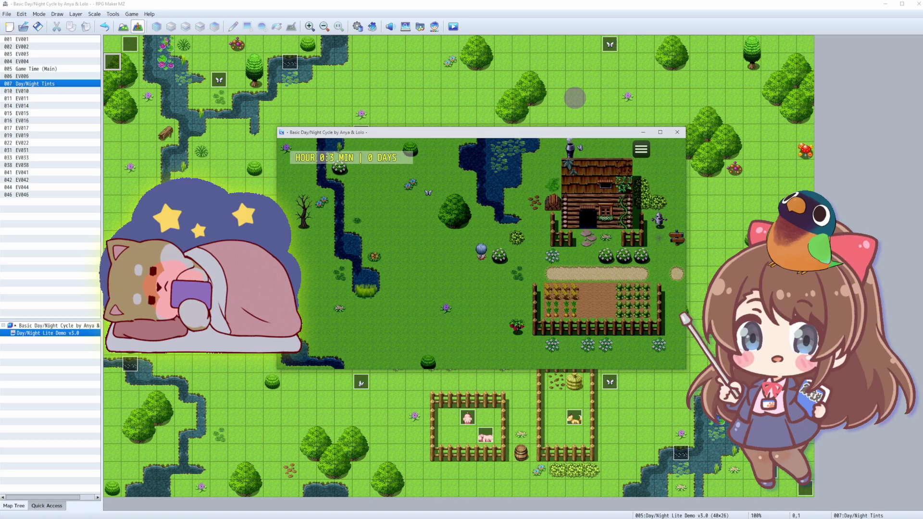
Walk the player up and to the right in the playtest to check the Deep Night tint on the map
{"action": "key", "text": "Up"}
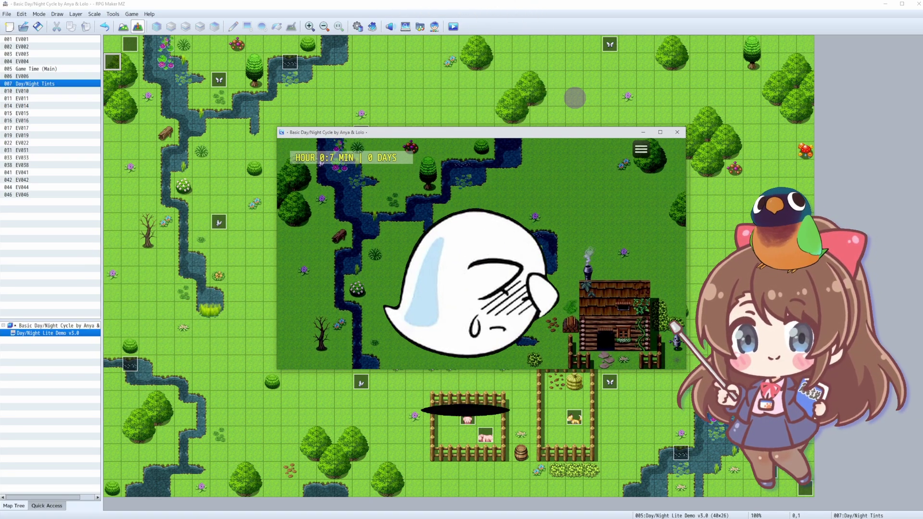
{"action": "key", "text": "Up"}
{"action": "key", "text": "Right"}
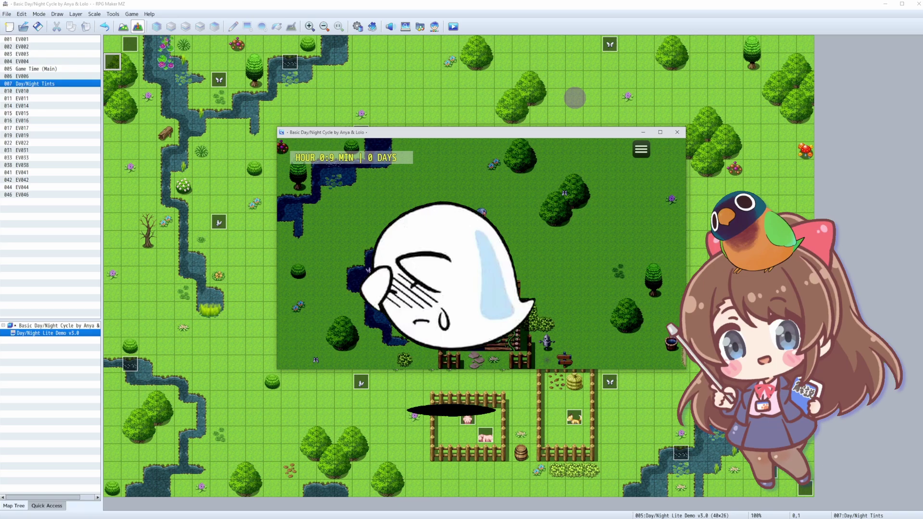
{"action": "key", "text": "Right"}
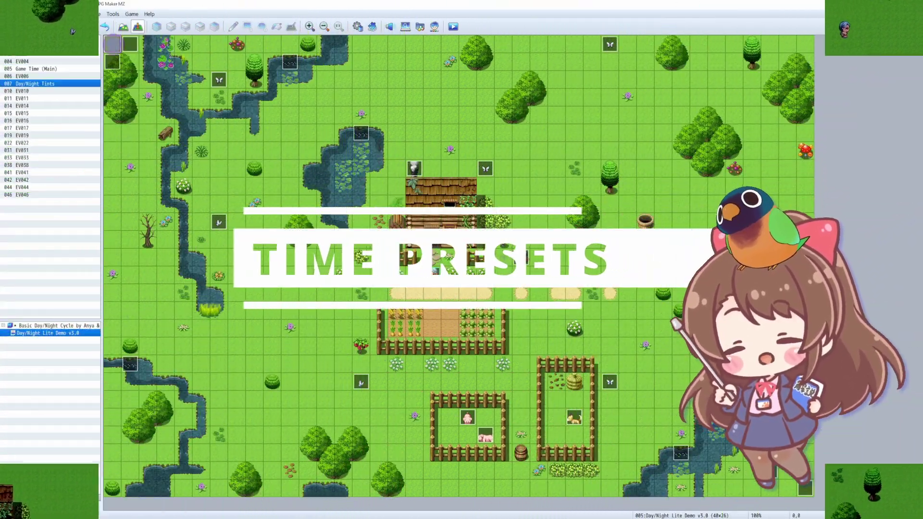
Create a new event on map tile 0,0, name it Pre-Set Time and set its trigger to Autorun
{"action": "double_click", "coordinate": [121, 45]}
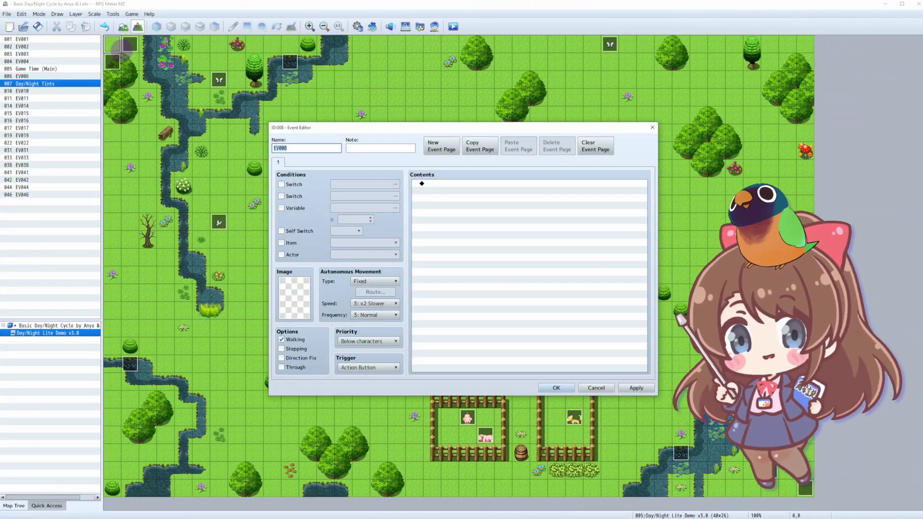
{"action": "right_click", "coordinate": [279, 149]}
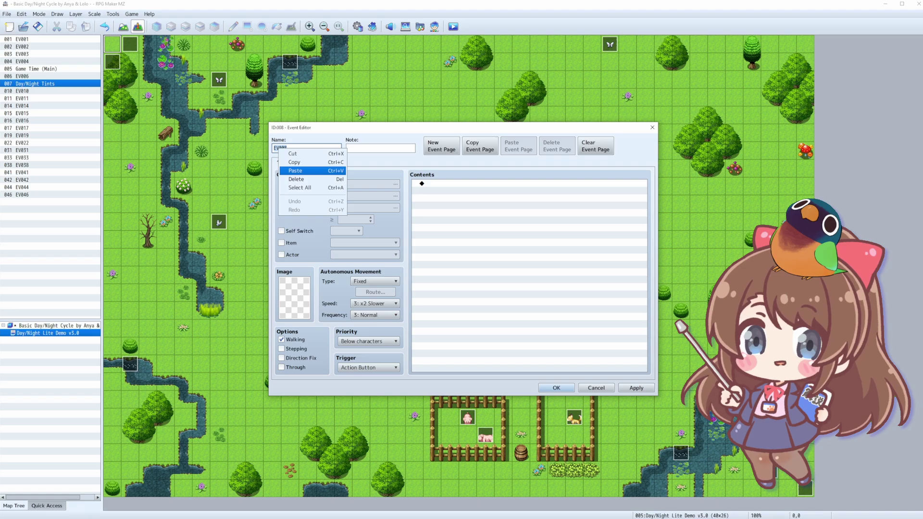
{"action": "left_click", "coordinate": [293, 188]}
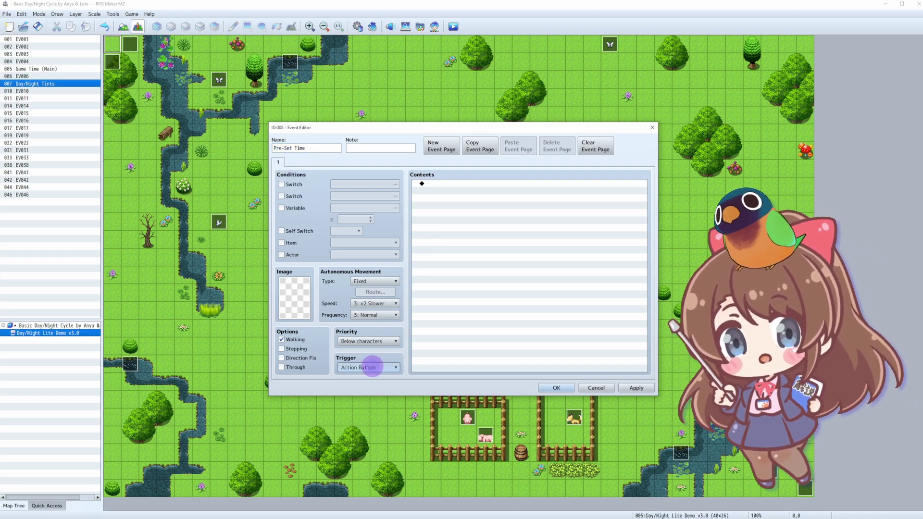
{"action": "left_click", "coordinate": [370, 367]}
{"action": "left_click", "coordinate": [370, 404]}
In the Pre-Set Time event, add a Control Variables command setting 0003 Hours to the constant 12
{"action": "double_click", "coordinate": [491, 183]}
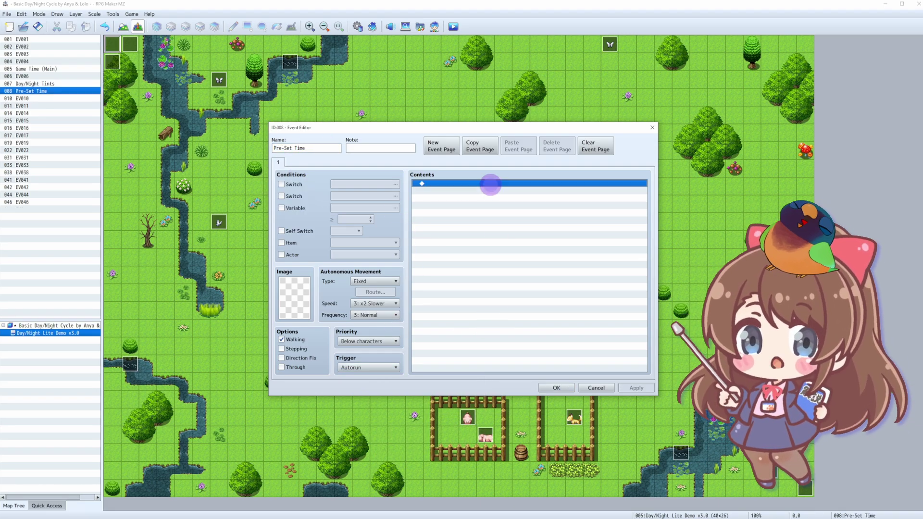
{"action": "left_click", "coordinate": [468, 258]}
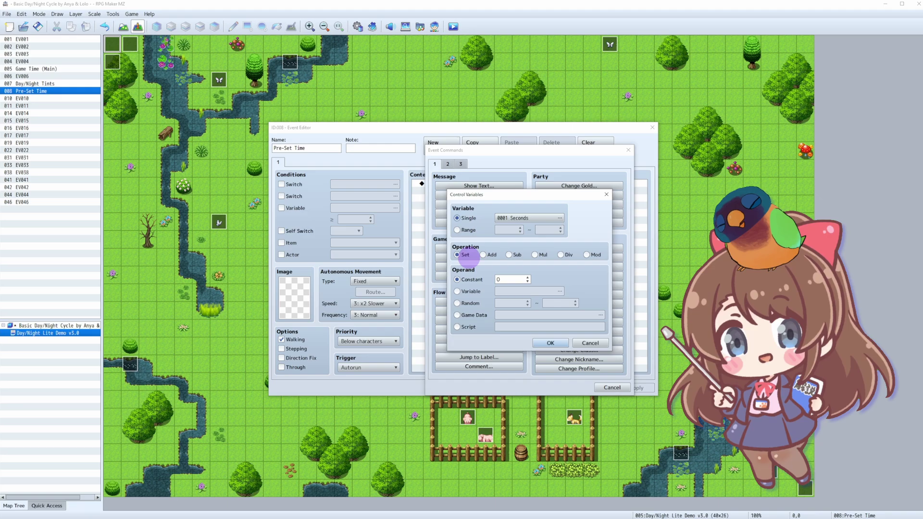
{"action": "left_click", "coordinate": [560, 217]}
{"action": "double_click", "coordinate": [556, 220]}
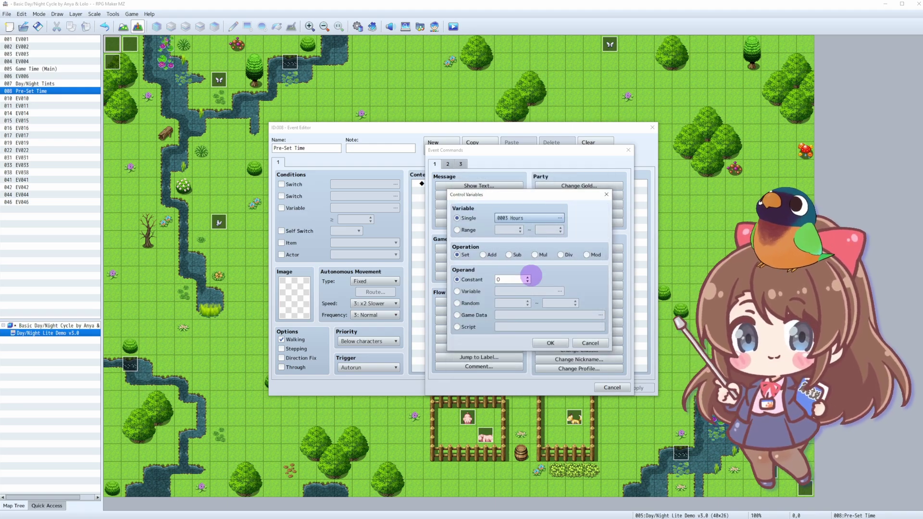
{"action": "left_click", "coordinate": [517, 279]}
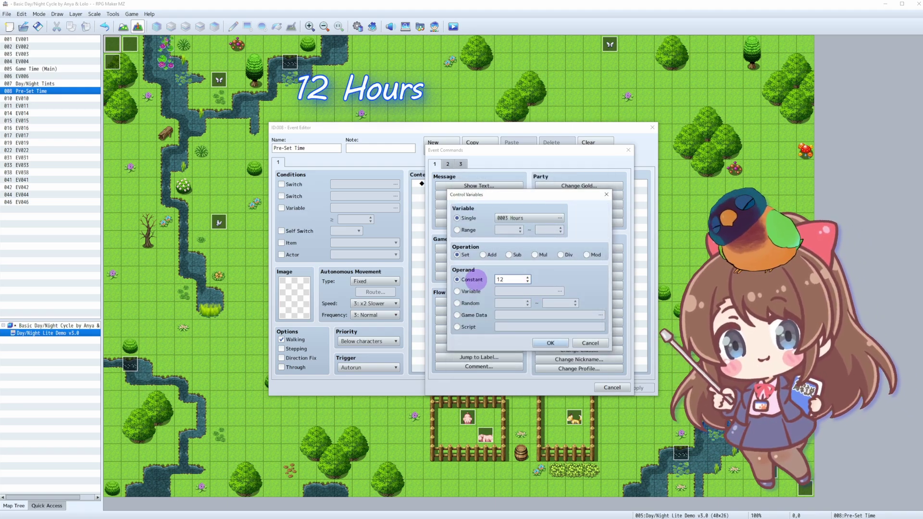
{"action": "left_click", "coordinate": [552, 340]}
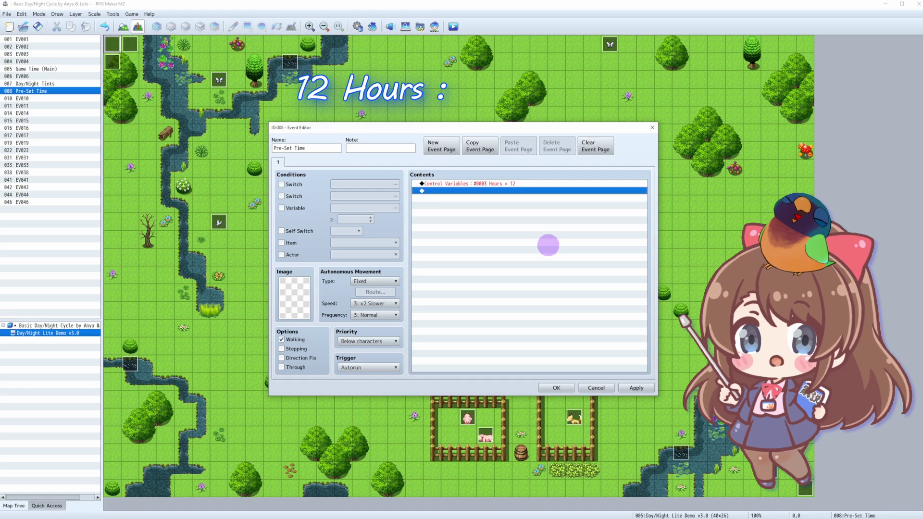
Add a second Control Variables command setting 0002 Minutes to 0 and apply the event changes
{"action": "double_click", "coordinate": [503, 192]}
{"action": "left_click", "coordinate": [464, 260]}
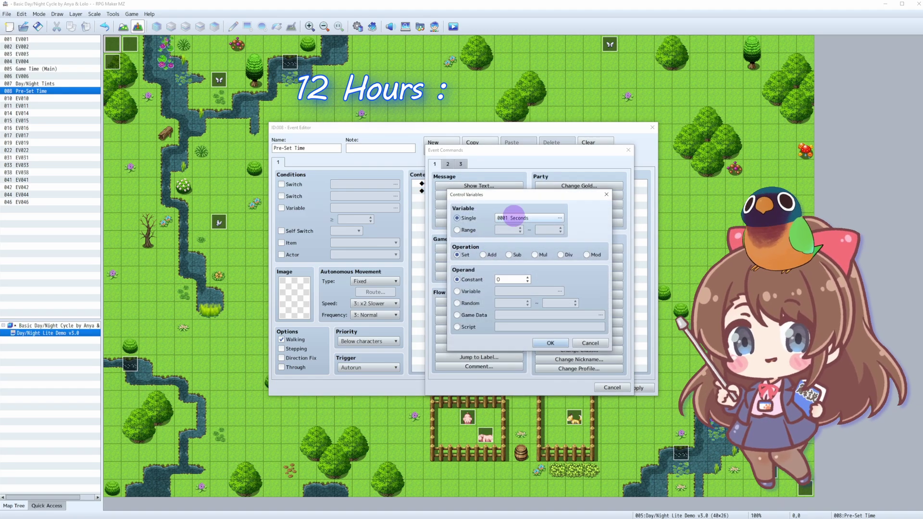
{"action": "left_click", "coordinate": [511, 197]}
{"action": "double_click", "coordinate": [542, 200]}
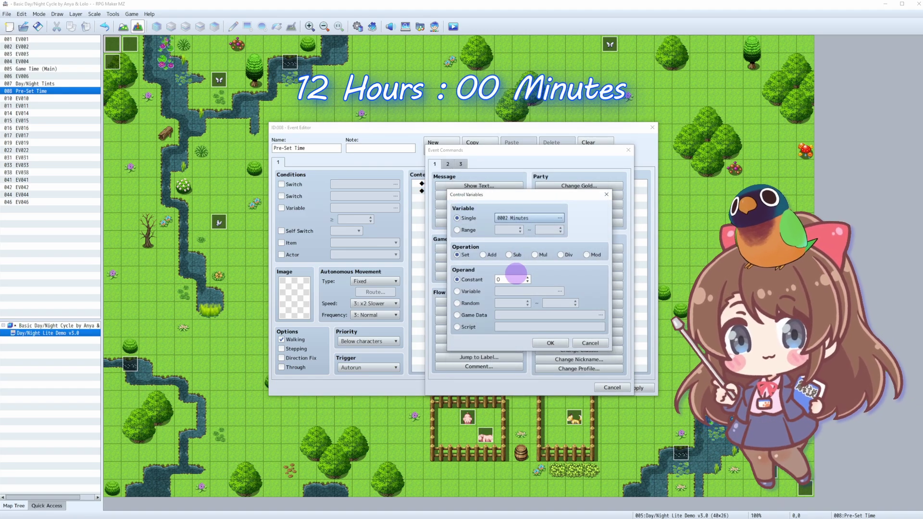
{"action": "left_click", "coordinate": [550, 343]}
{"action": "left_click", "coordinate": [634, 387]}
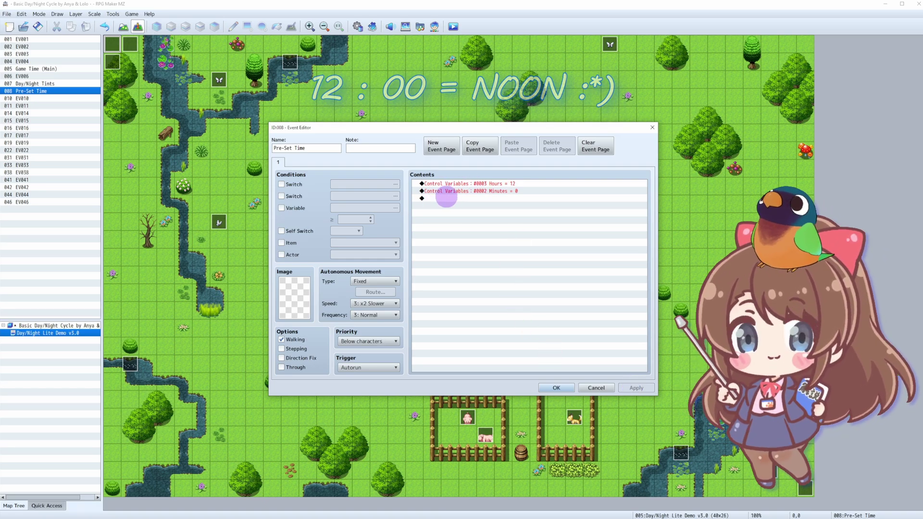
Add a Tint Screen command to the Pre-Set Time event with all tones at 0 and a duration of 120 frames
{"action": "double_click", "coordinate": [442, 199]}
{"action": "left_click", "coordinate": [447, 165]}
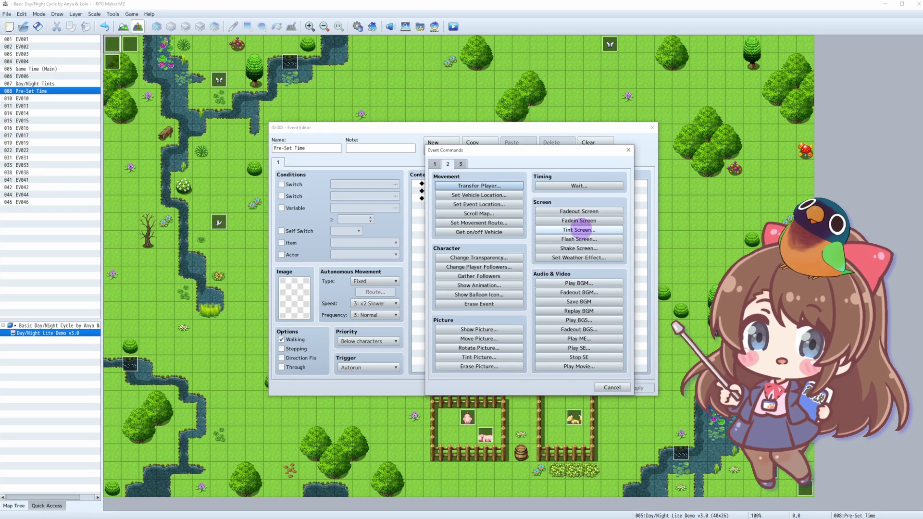
{"action": "left_click", "coordinate": [573, 229]}
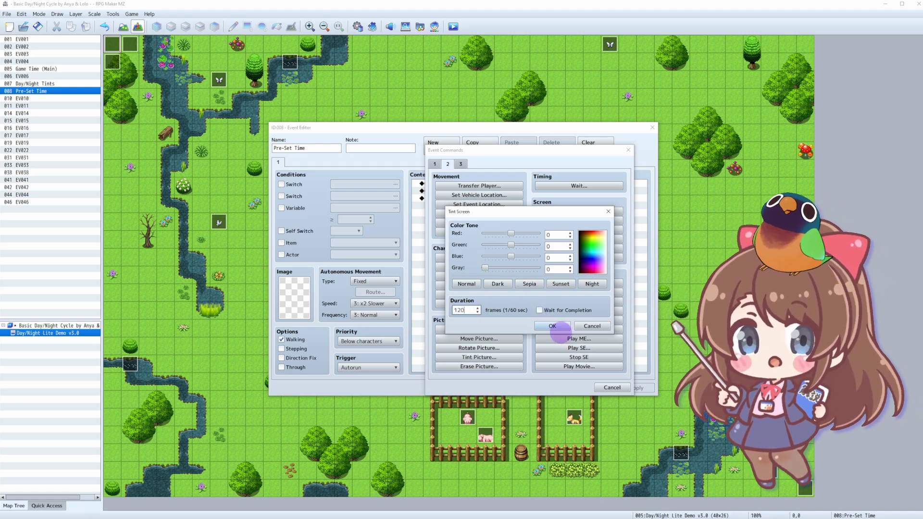
{"action": "left_click", "coordinate": [558, 328]}
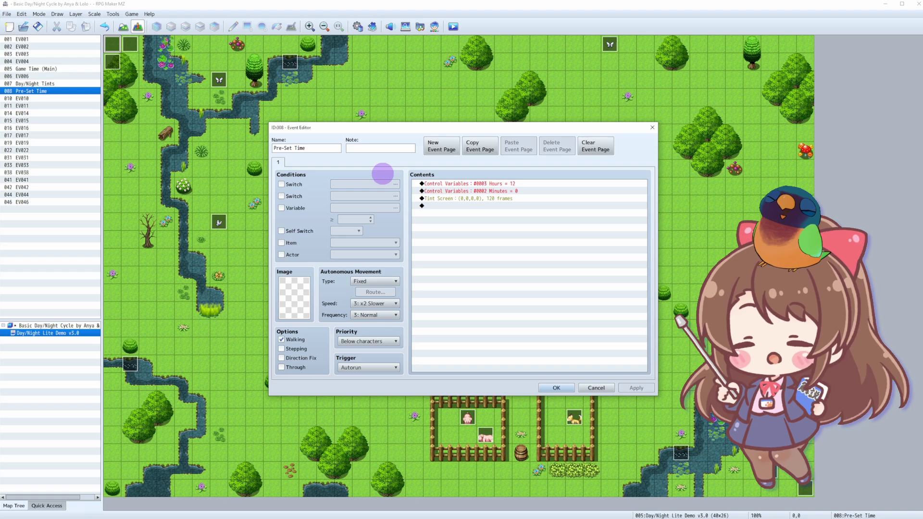
Create a second page in the Pre-Set Time event and end page 1 with a Control Self Switch command turning A ON
{"action": "left_click", "coordinate": [431, 145]}
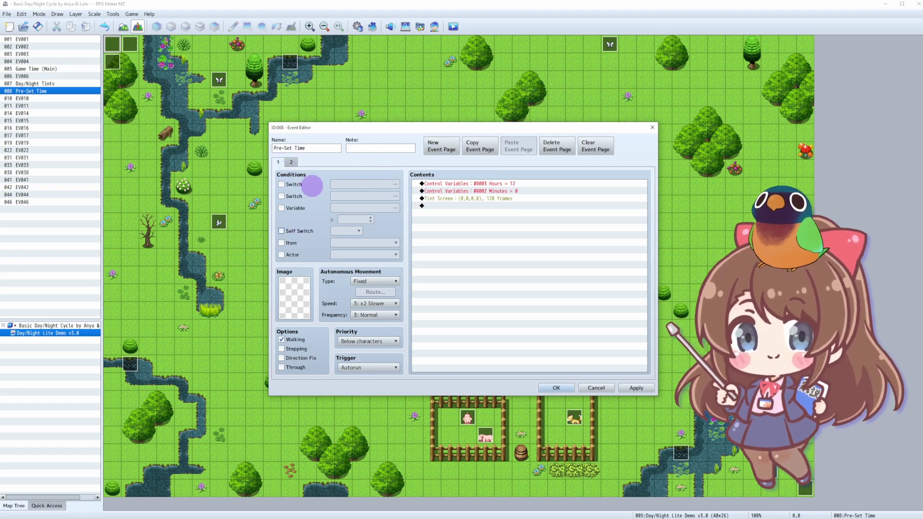
{"action": "double_click", "coordinate": [485, 205]}
{"action": "left_click", "coordinate": [435, 164]}
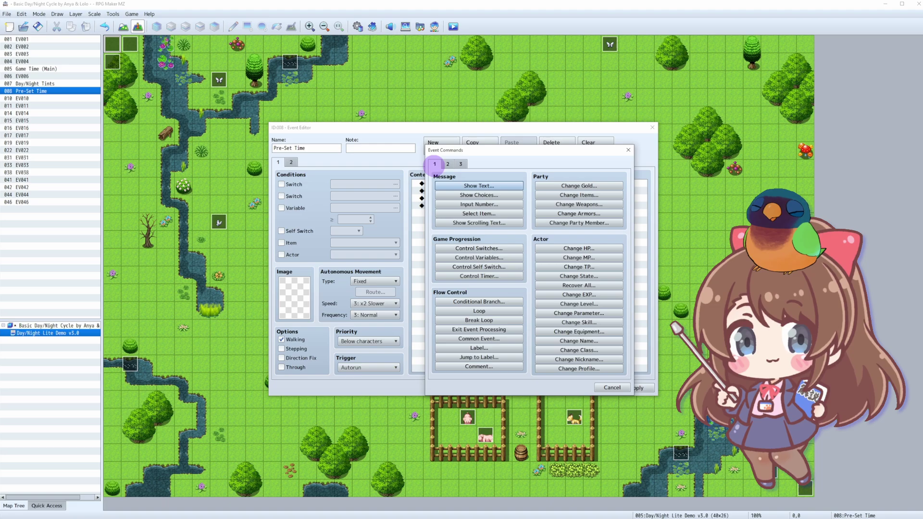
{"action": "left_click", "coordinate": [481, 267]}
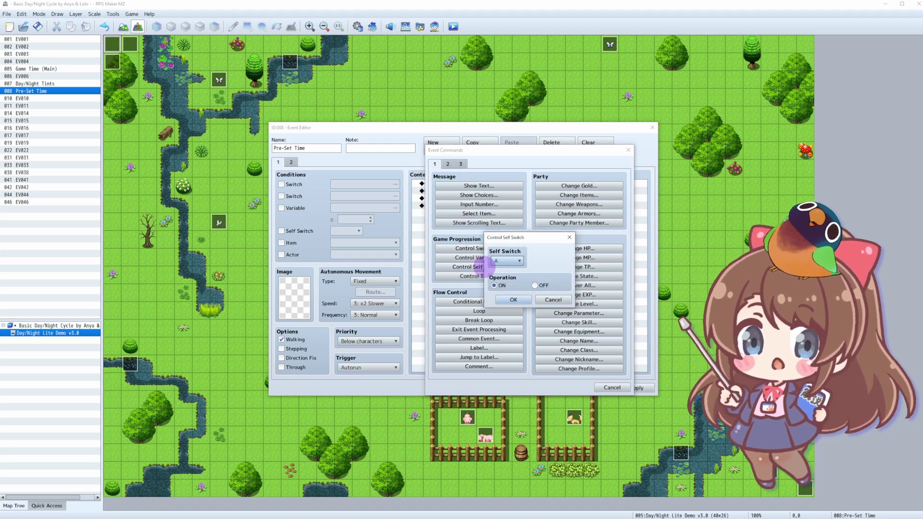
{"action": "left_click", "coordinate": [513, 299]}
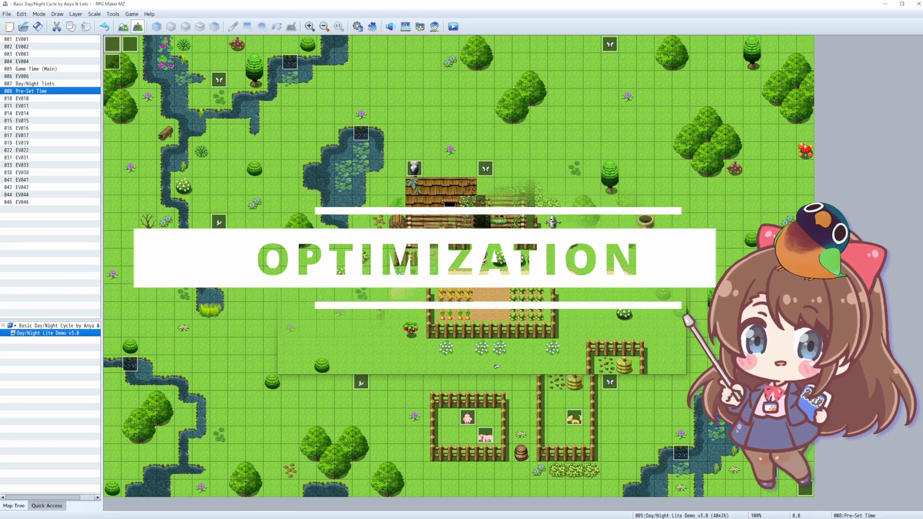
In the Game Time (Main) event, set the Seconds conditional branch to Seconds ≥ 1
{"action": "left_click", "coordinate": [130, 44]}
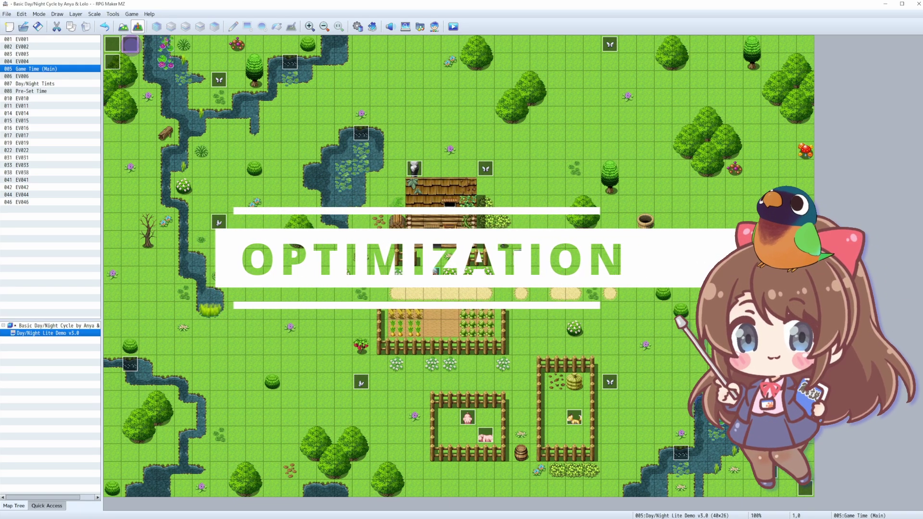
{"action": "double_click", "coordinate": [130, 44]}
{"action": "left_click", "coordinate": [521, 213]}
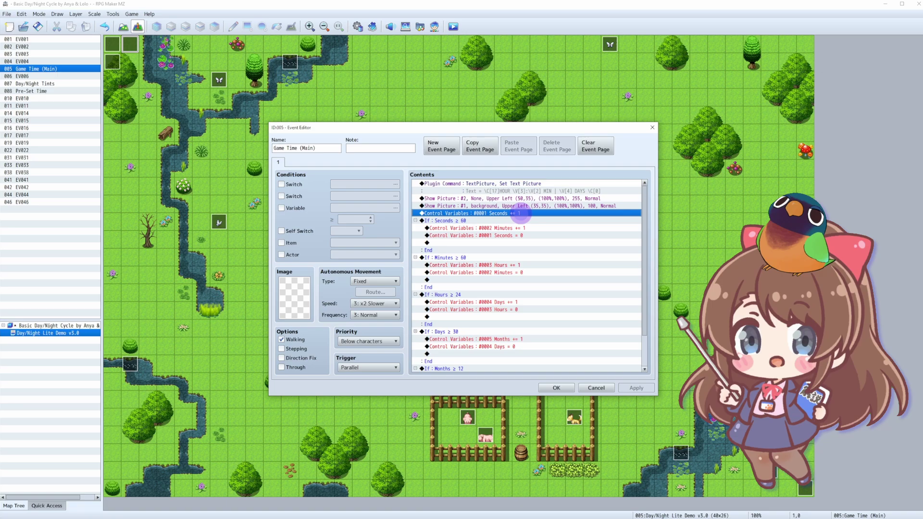
{"action": "left_click", "coordinate": [519, 221]}
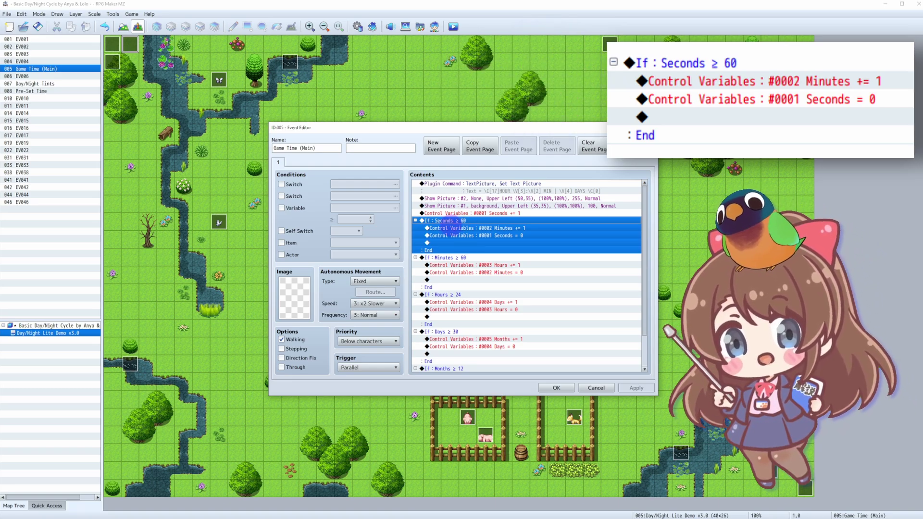
{"action": "double_click", "coordinate": [452, 221]}
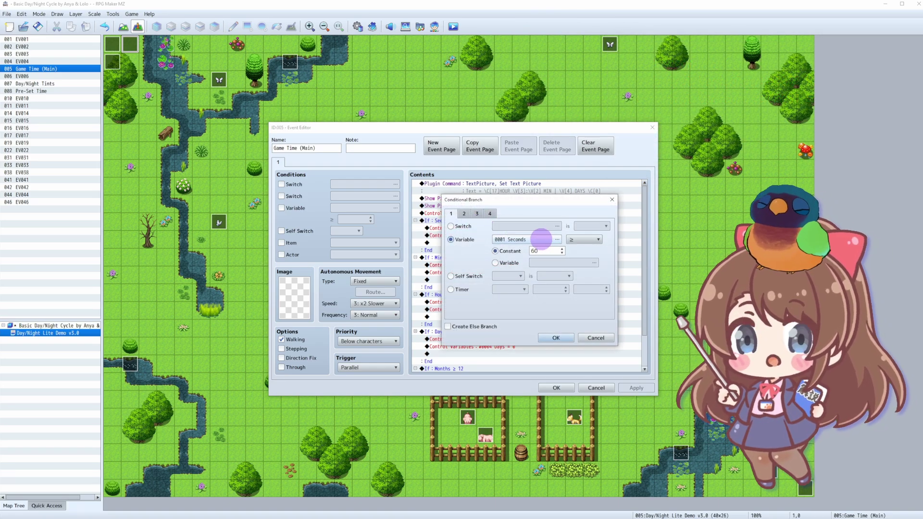
{"action": "left_click", "coordinate": [557, 338]}
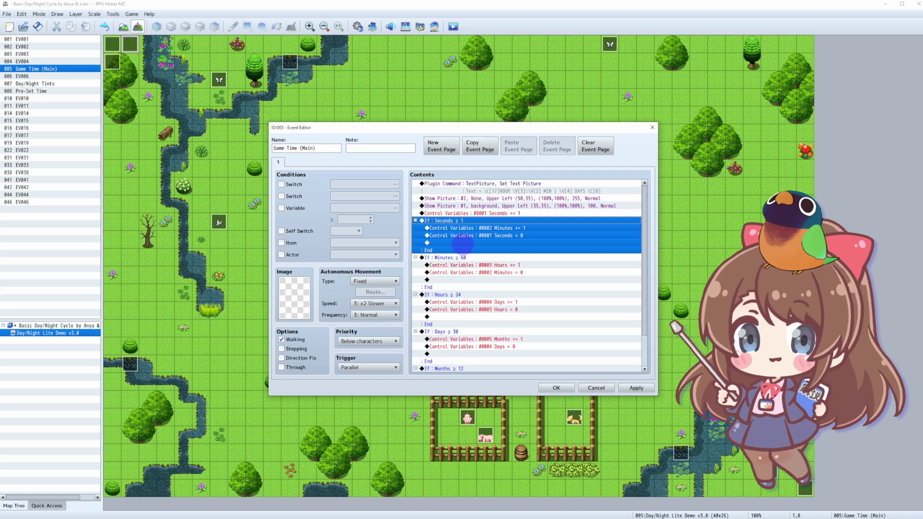
Add a Wait of 60 frames at the end of the Game Time (Main) event and save the event
{"action": "scroll", "coordinate": [644, 348], "scroll_direction": "down", "scroll_amount": 2}
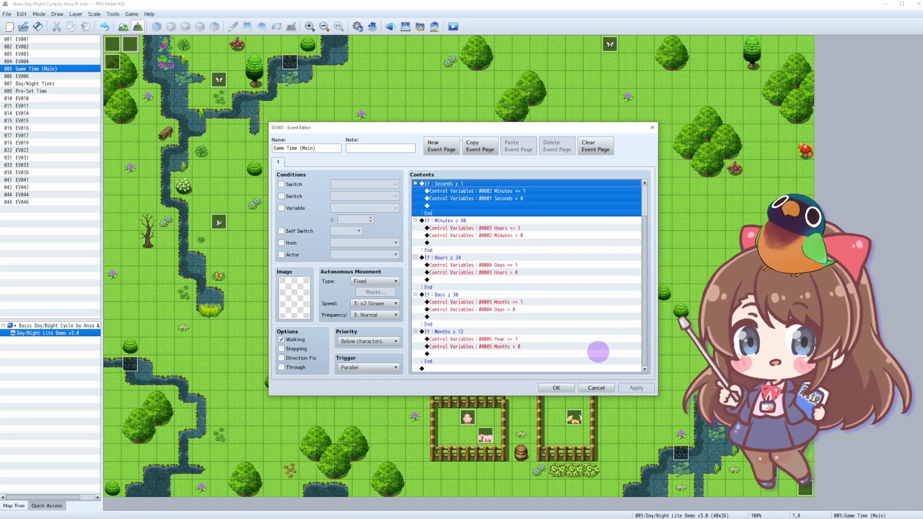
{"action": "double_click", "coordinate": [525, 368]}
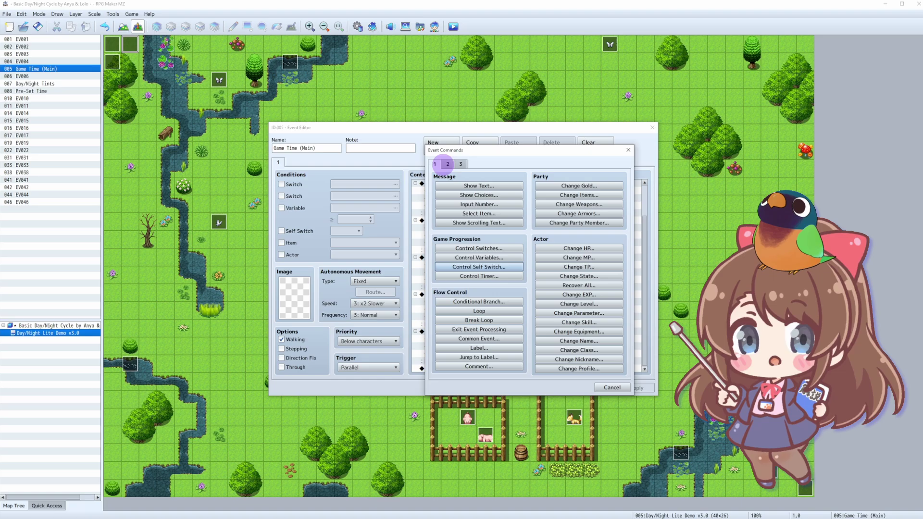
{"action": "left_click", "coordinate": [447, 164]}
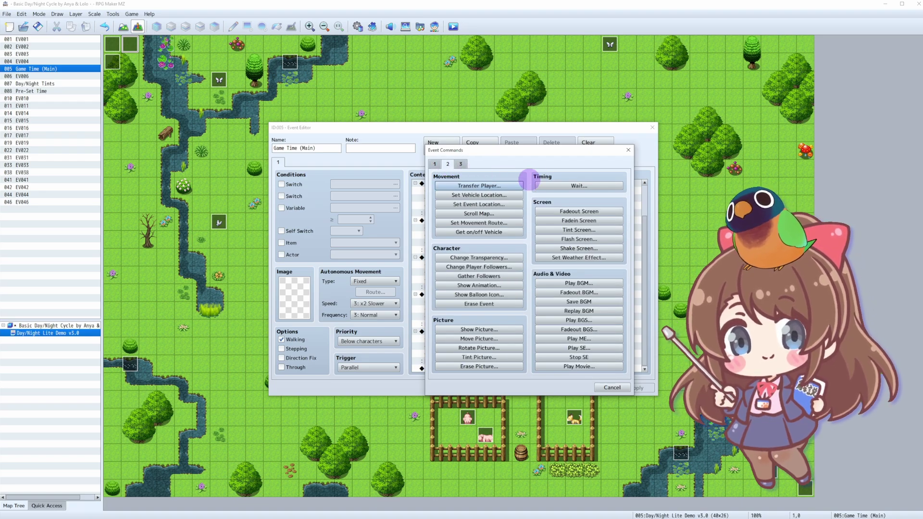
{"action": "left_click", "coordinate": [575, 186]}
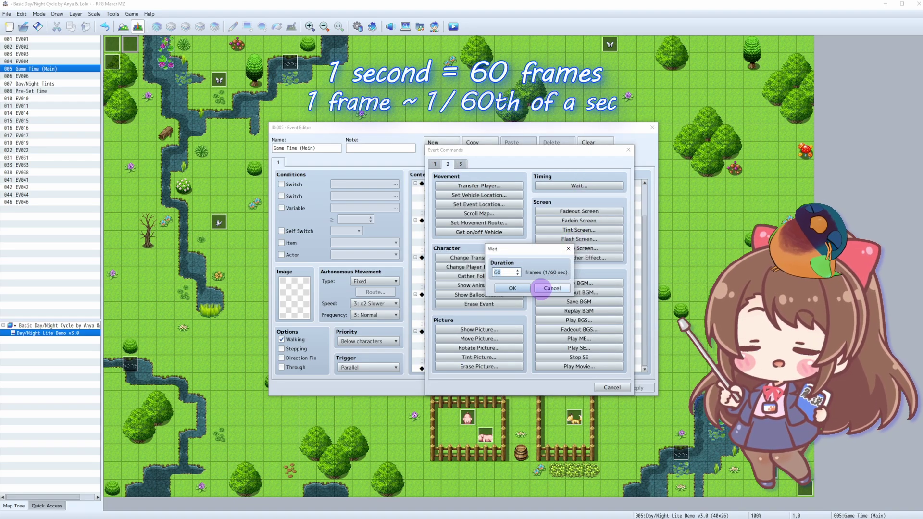
{"action": "left_click", "coordinate": [512, 288]}
{"action": "left_click", "coordinate": [644, 387]}
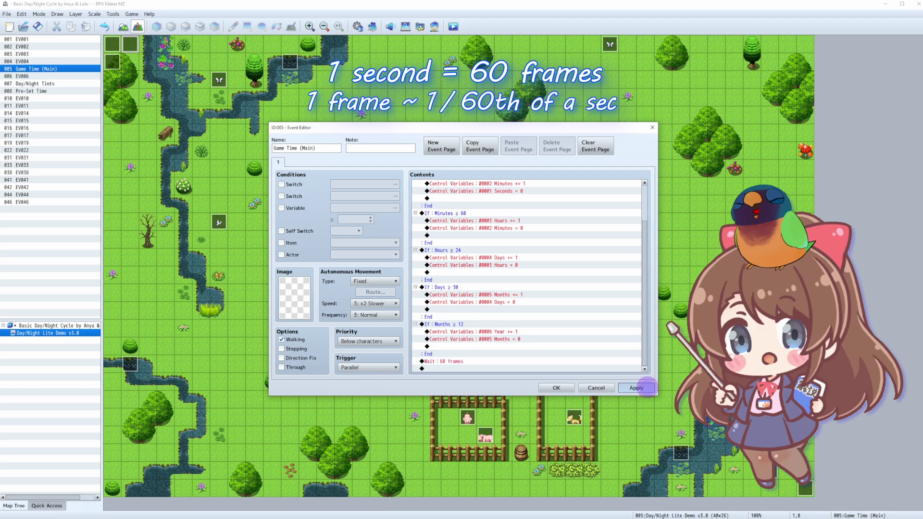
{"action": "left_click", "coordinate": [558, 387]}
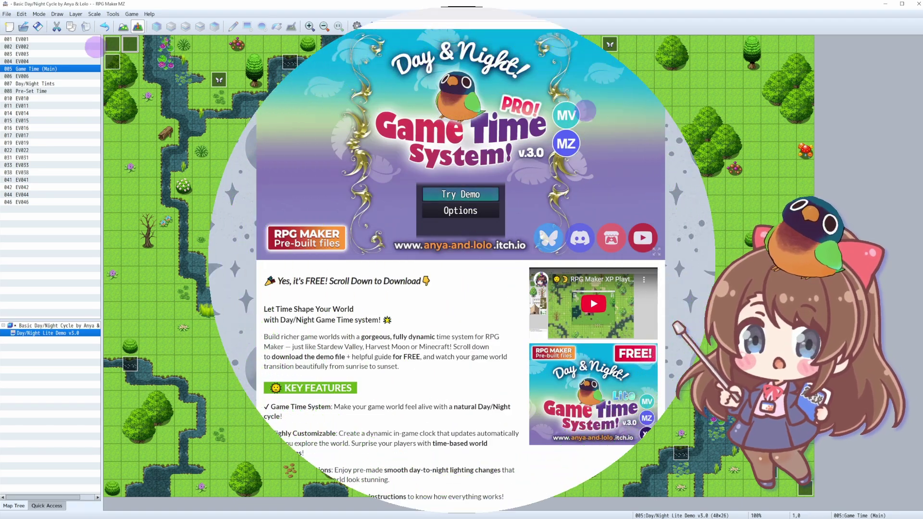
Switch to the Day & Night Game Time System page in the browser, start its demo and collect the first chicken
{"action": "left_click", "coordinate": [464, 194]}
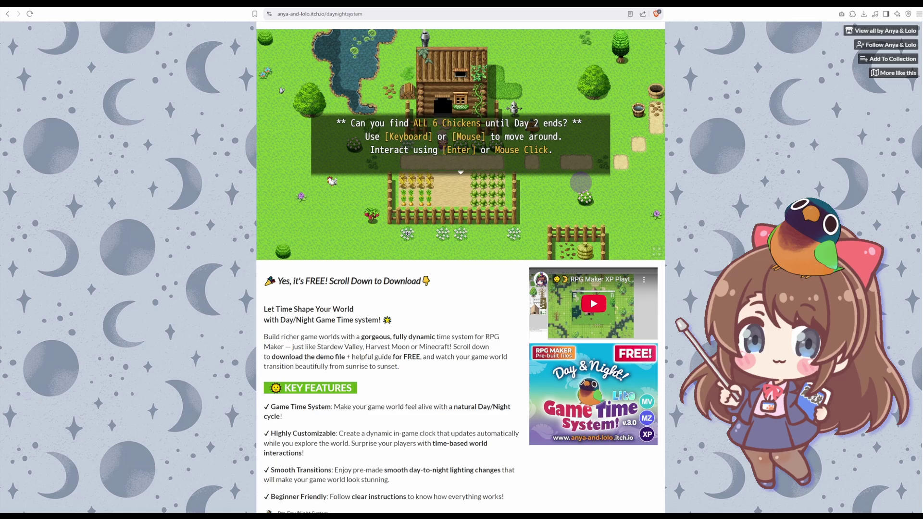
{"action": "left_click", "coordinate": [580, 182]}
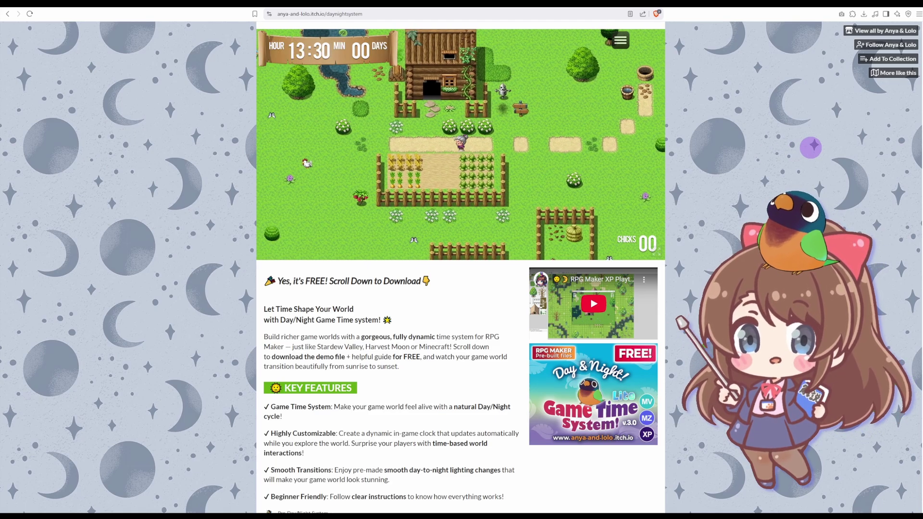
{"action": "key", "text": "Left"}
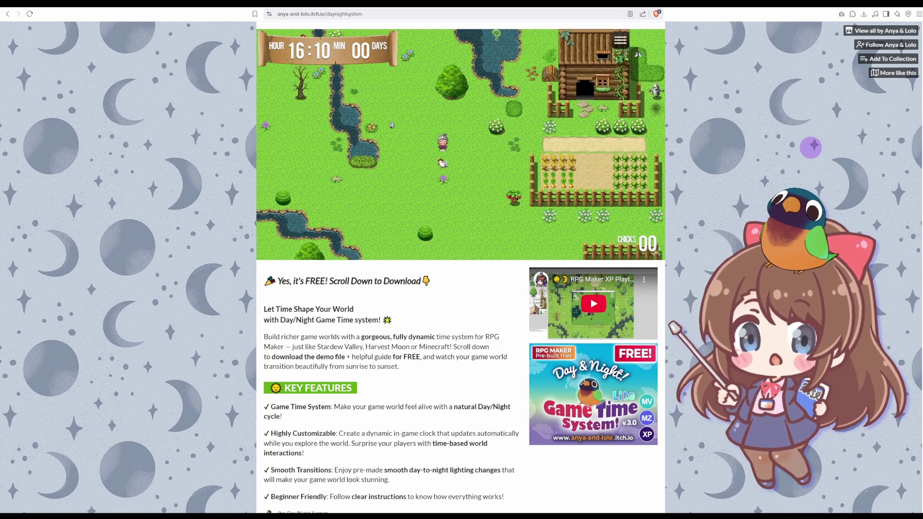
{"action": "key", "text": "Down"}
{"action": "key", "text": "Return"}
{"action": "key", "text": "Return"}
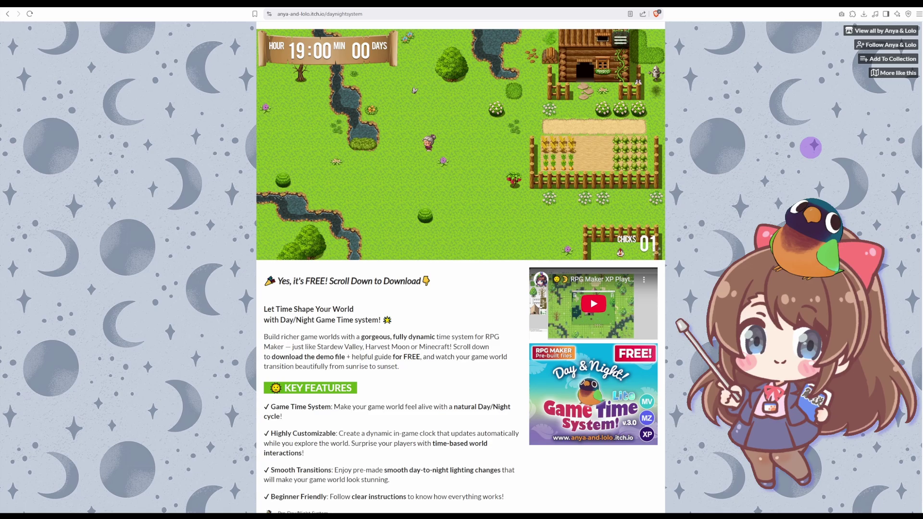
Walk around the browser demo map through the night tints and collect the second chicken
{"action": "key", "text": "Left"}
{"action": "key", "text": "Down"}
{"action": "key", "text": "Up"}
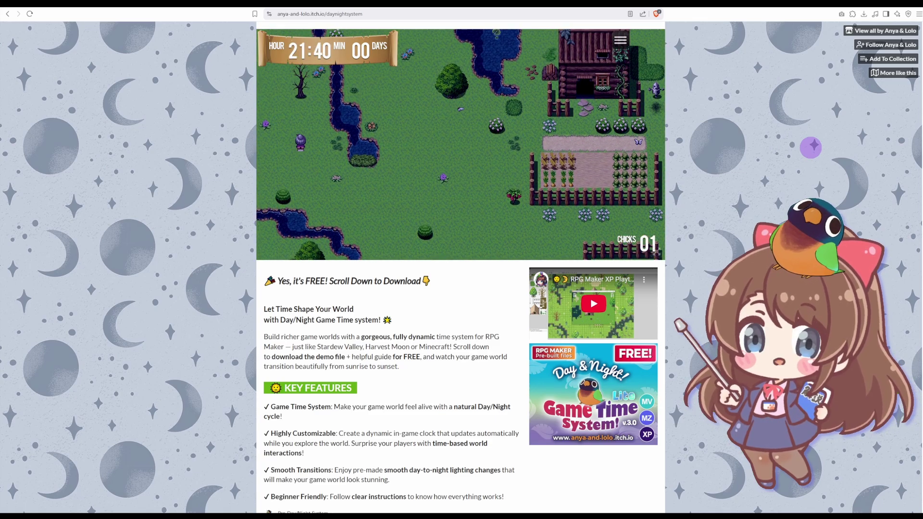
{"action": "key", "text": "Return"}
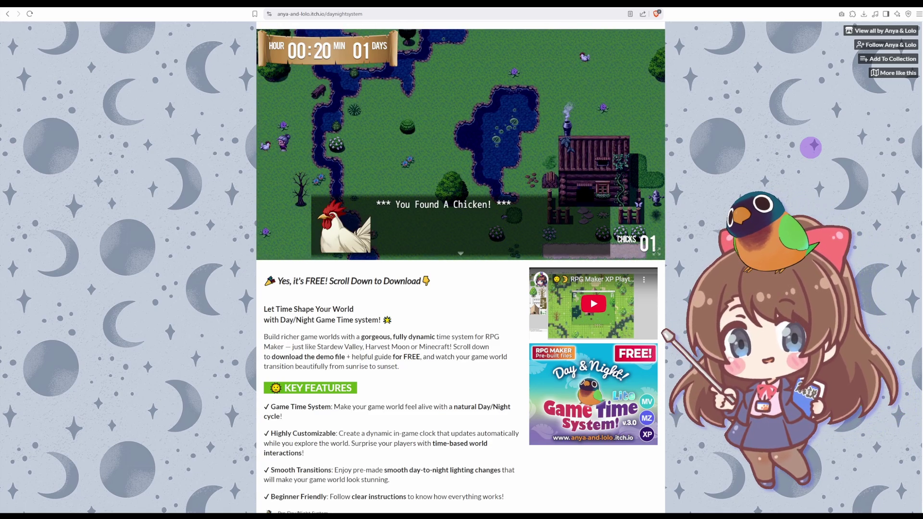
{"action": "key", "text": "Return"}
{"action": "key", "text": "Down"}
{"action": "key", "text": "Right"}
{"action": "key", "text": "Down"}
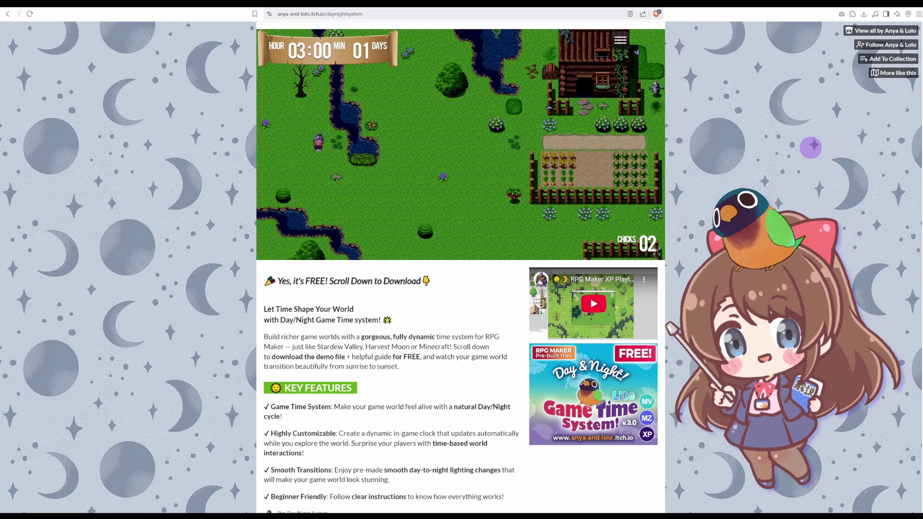
{"action": "key", "text": "Right"}
{"action": "key", "text": "Down"}
{"action": "key", "text": "Right"}
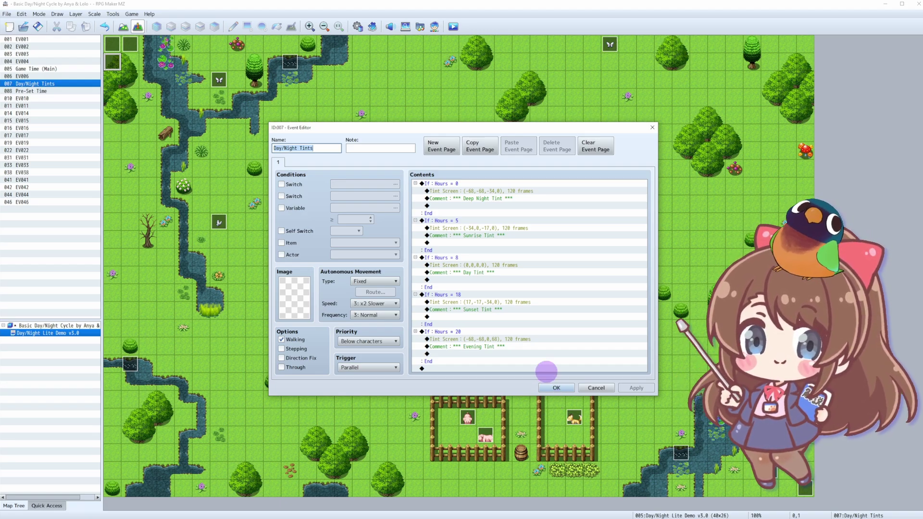
Add a Wait of 60 frames at the end of the Day/Night Tints event and save the event
{"action": "double_click", "coordinate": [546, 369]}
{"action": "left_click", "coordinate": [588, 187]}
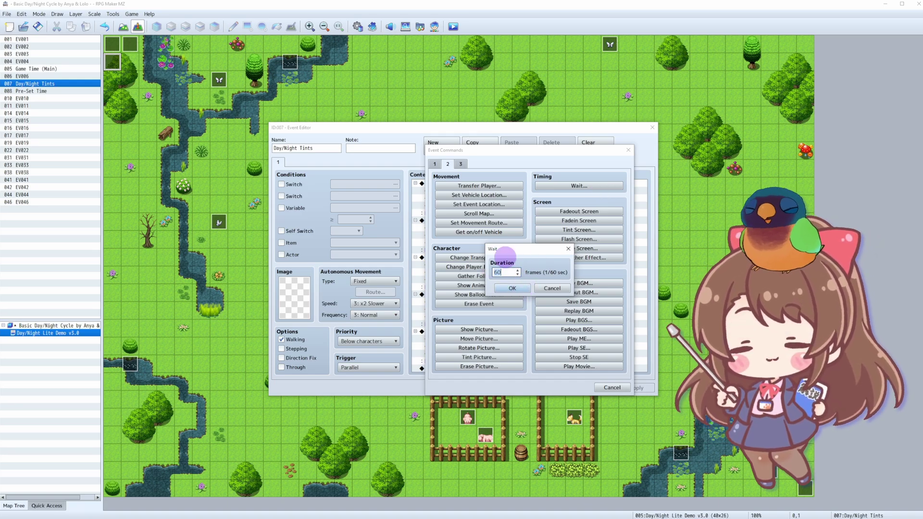
{"action": "left_click", "coordinate": [513, 290]}
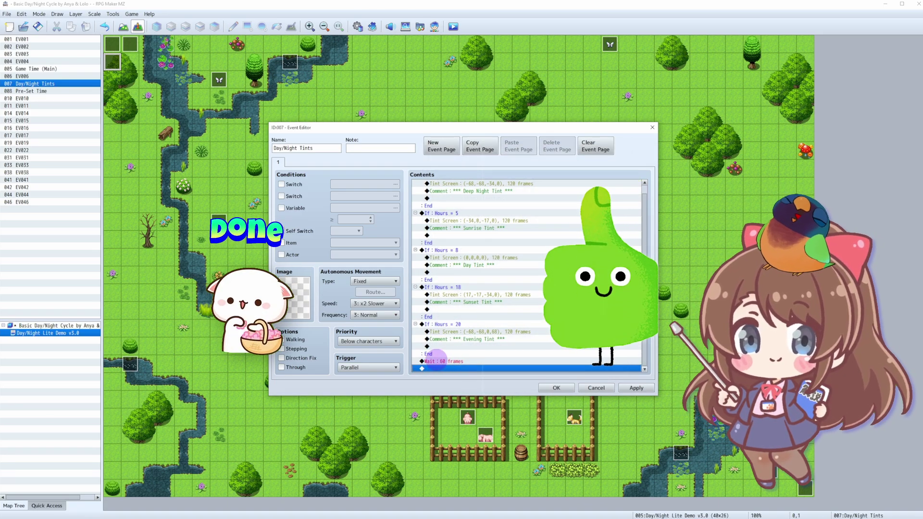
{"action": "left_click", "coordinate": [556, 388]}
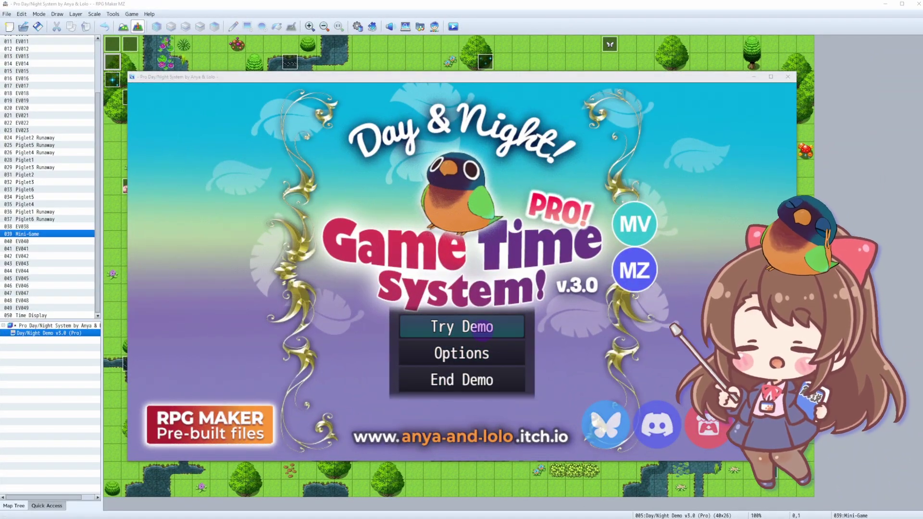
Start the Pro Day/Night System demo in the playtest, and browse the Anya & Lolo itch.io page for the Day & Night system
{"action": "left_click", "coordinate": [479, 328]}
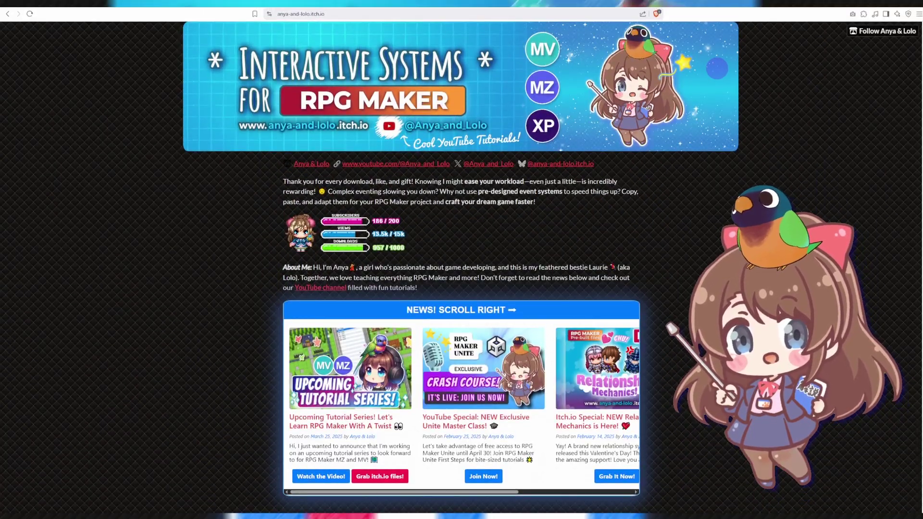
{"action": "scroll", "coordinate": [462, 269], "scroll_direction": "down", "scroll_amount": 6}
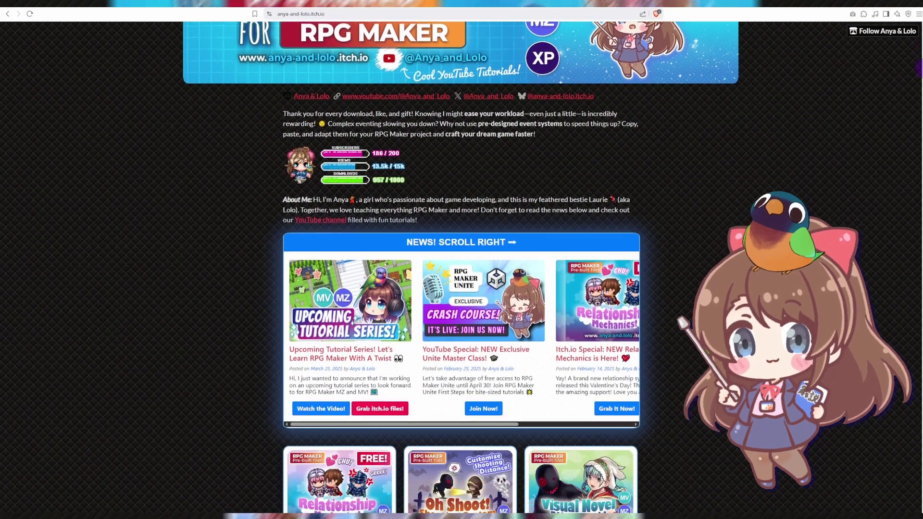
{"action": "scroll", "coordinate": [340, 217], "scroll_direction": "down", "scroll_amount": 4}
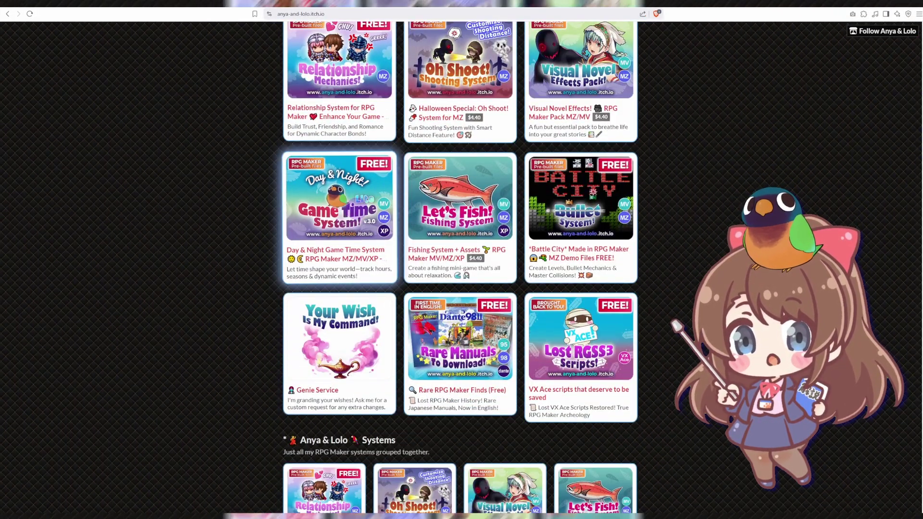